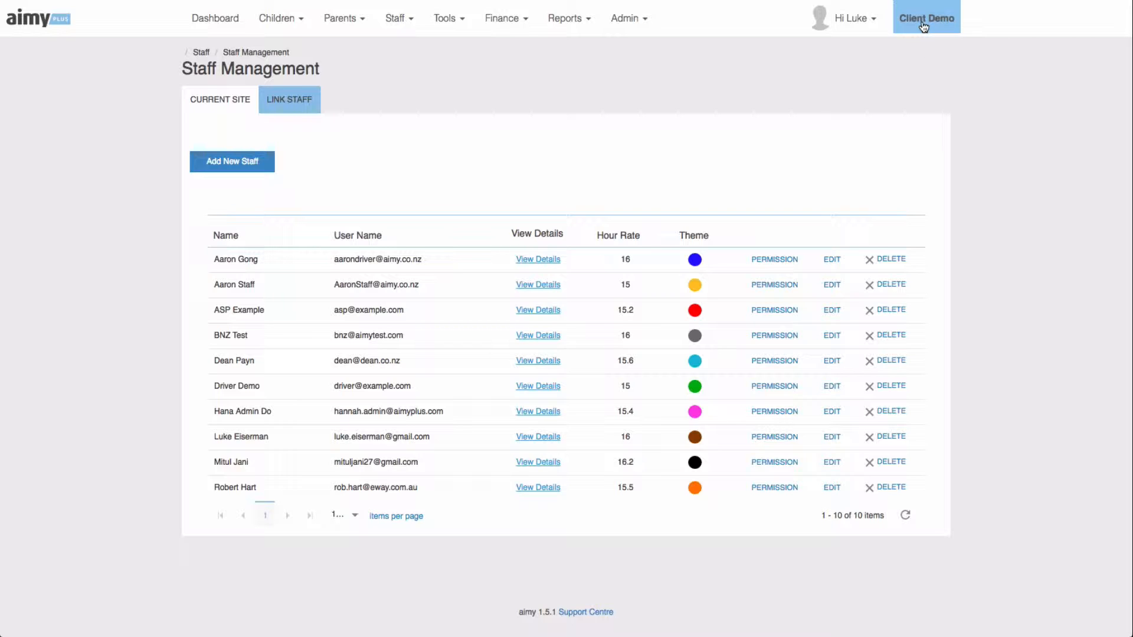
- Start a new staff record and review its login, personal, contact, address, emergency contact and additional information sections
left_click(645, 17)
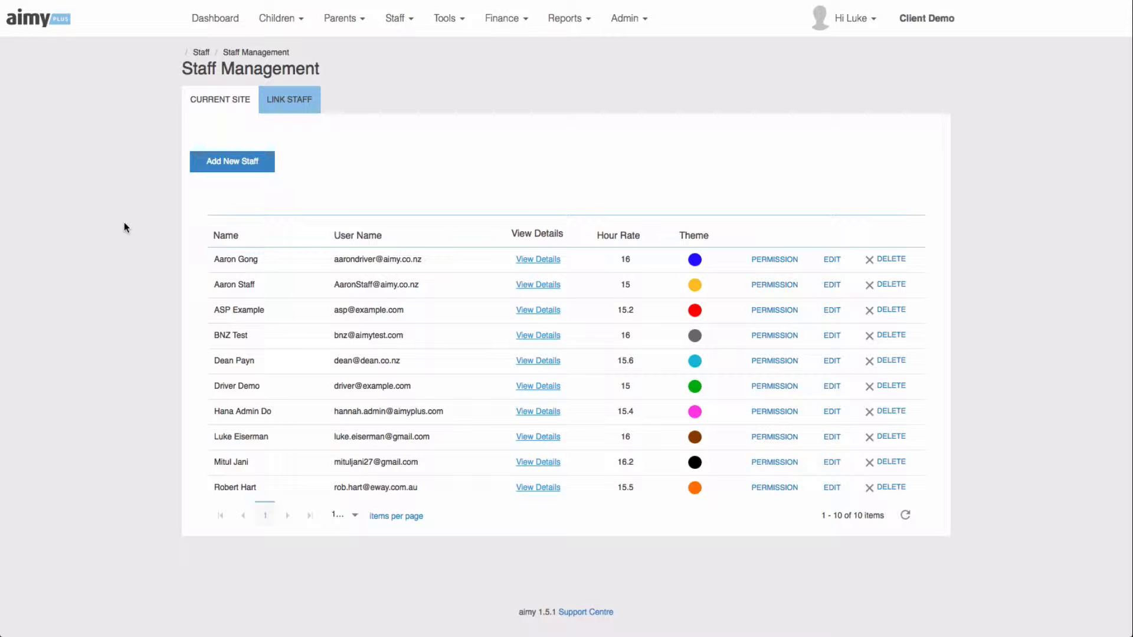
left_click(232, 175)
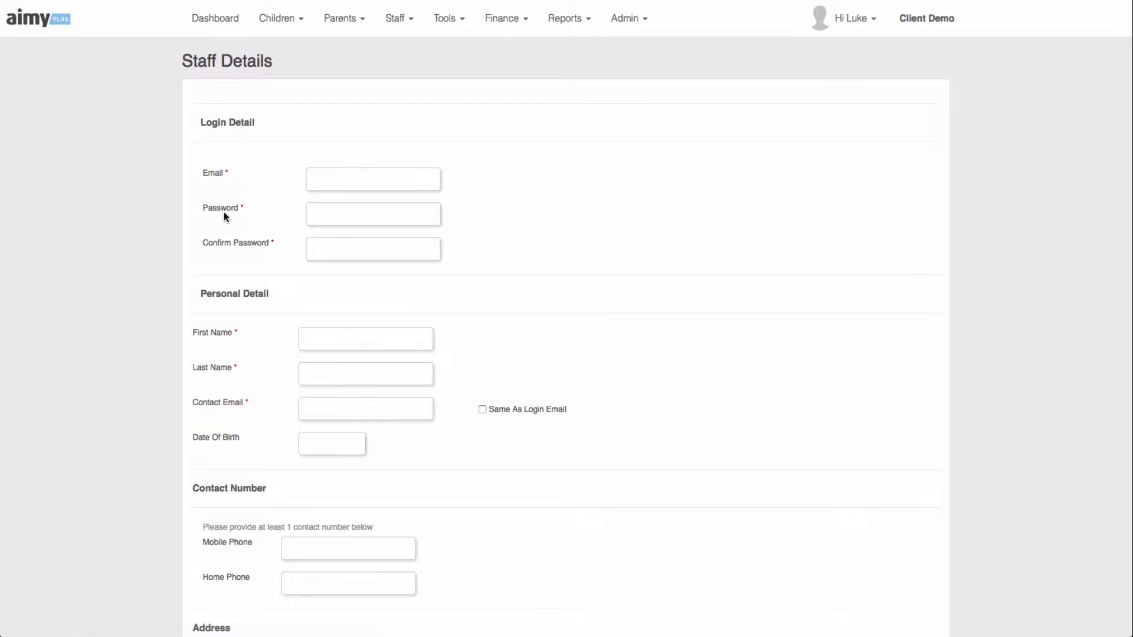
scroll(346, 175, "down", 1)
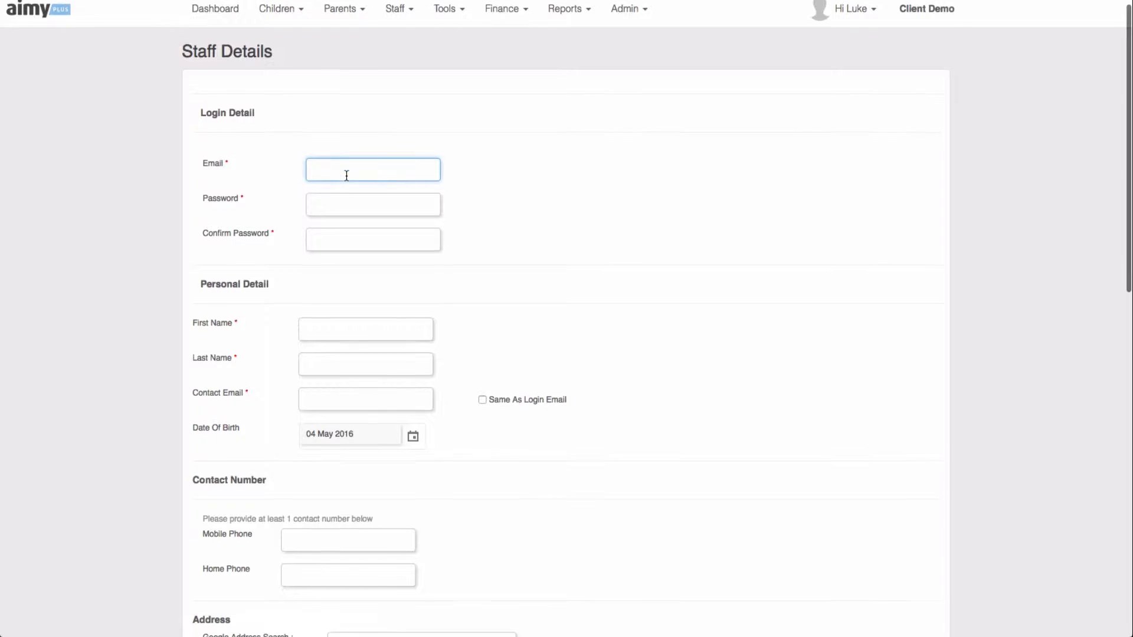
scroll(347, 175, "down", 5)
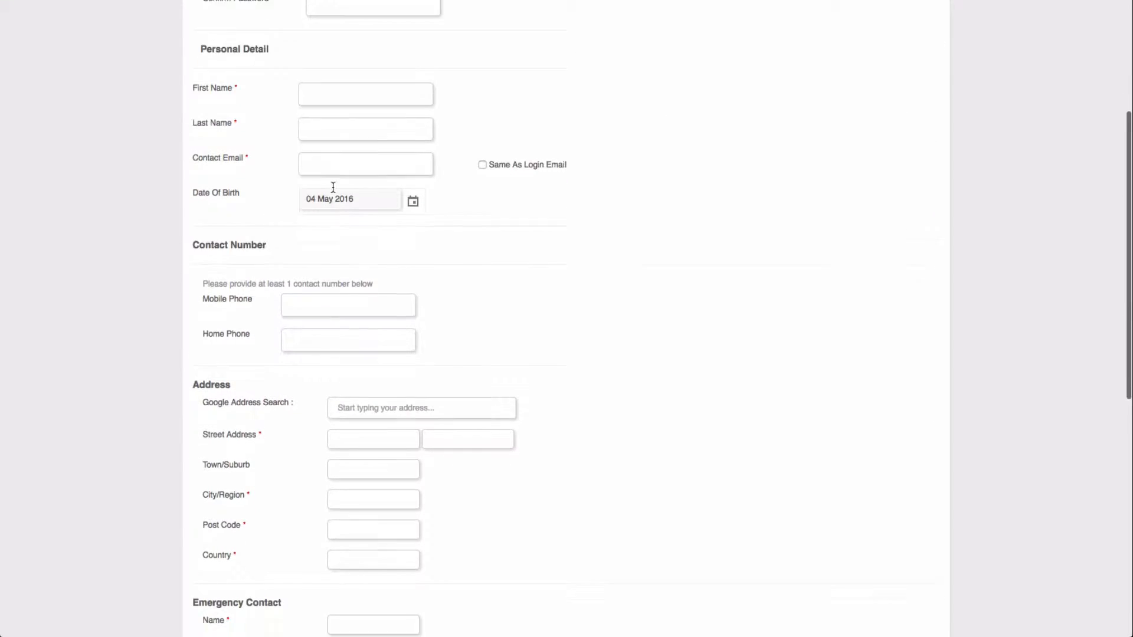
scroll(334, 192, "down", 1)
scroll(319, 177, "up", 3)
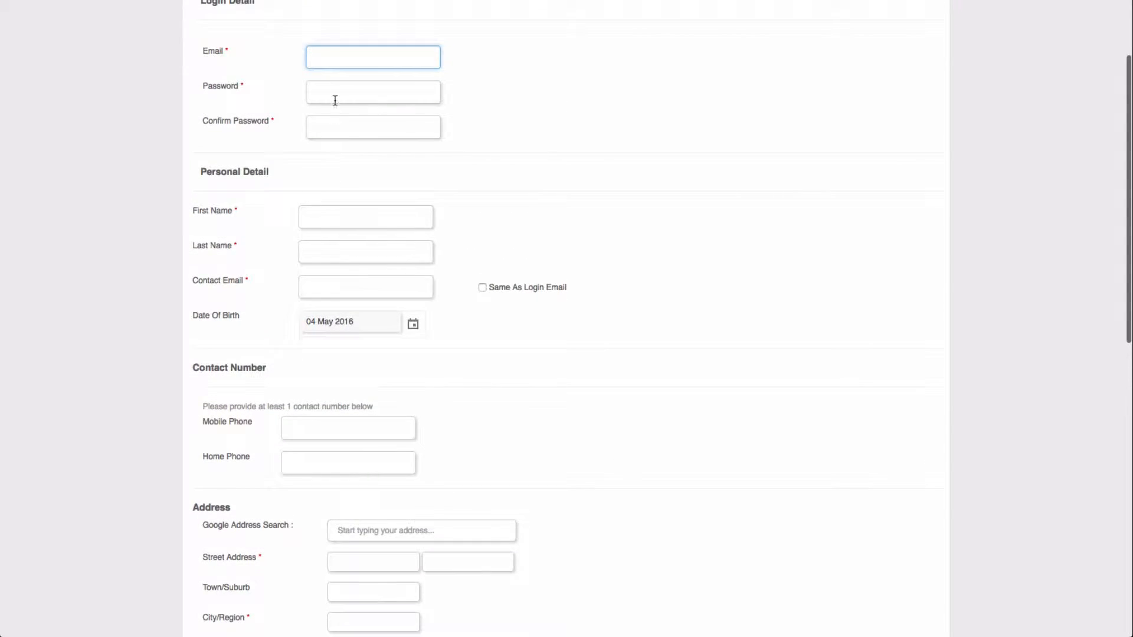
scroll(392, 194, "down", 3)
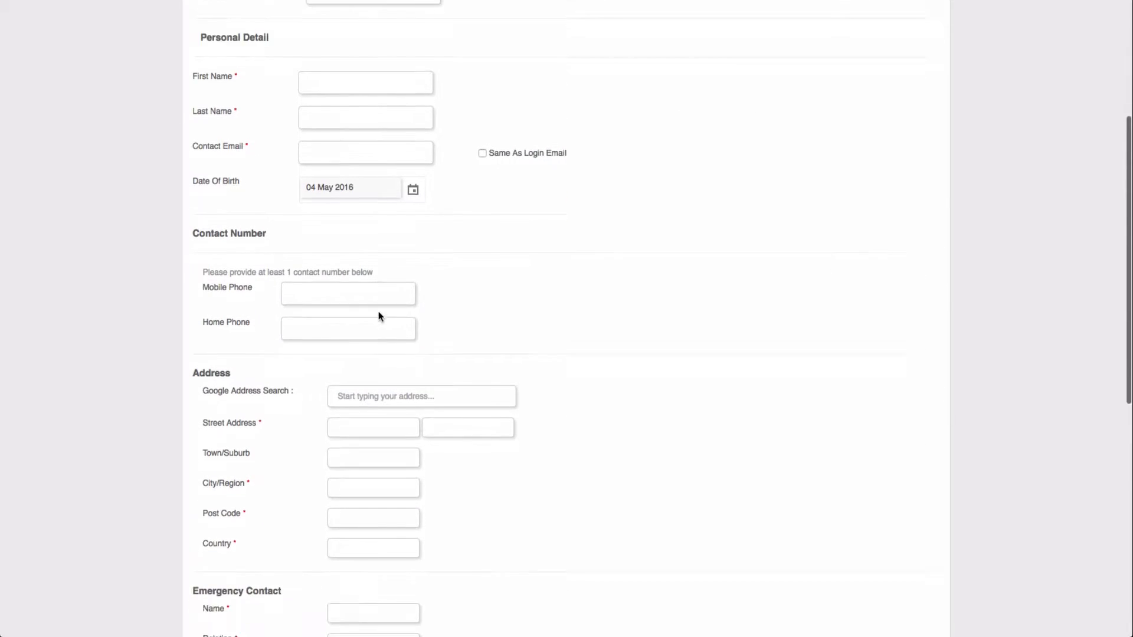
scroll(378, 312, "down", 7)
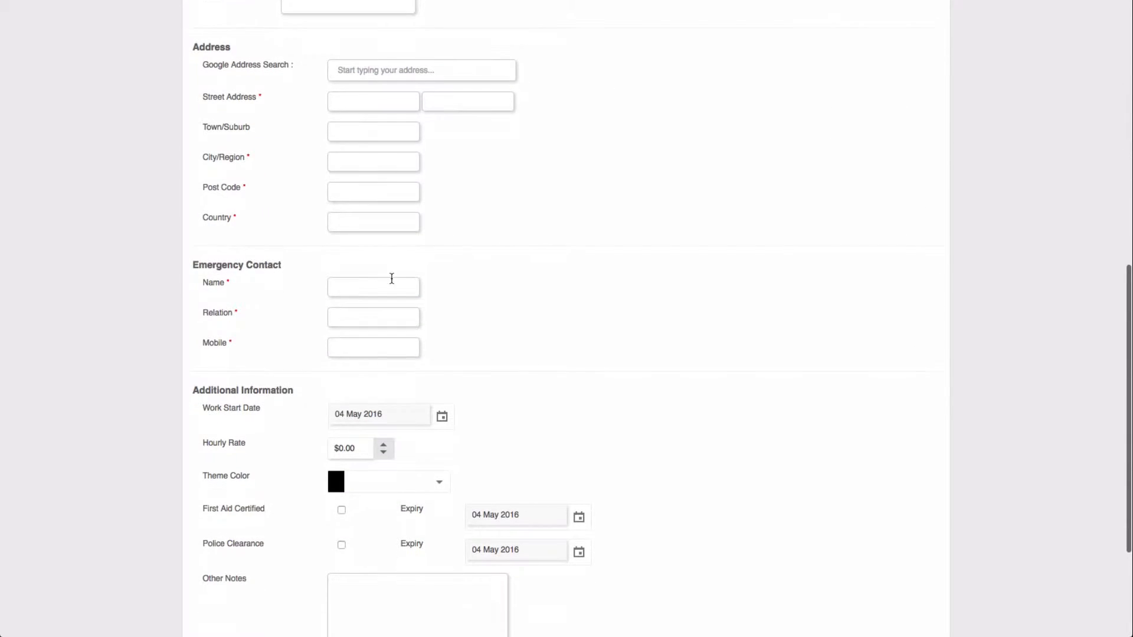
scroll(415, 354, "down", 3)
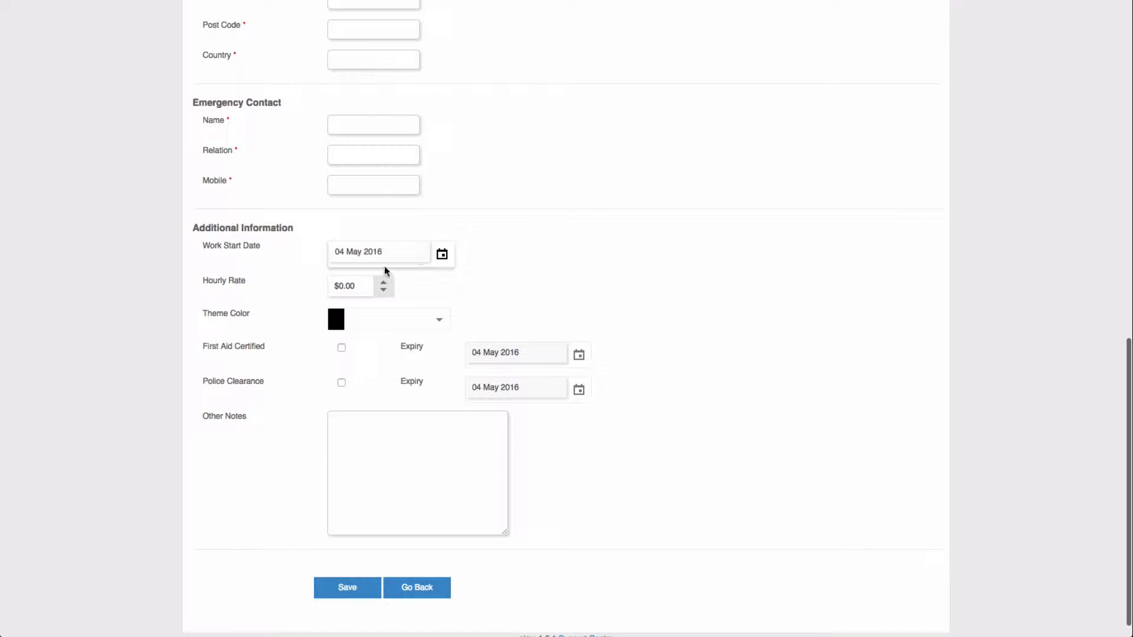
- Set the new staff member's theme color to the green #0cf469
left_click(441, 326)
left_click(481, 358)
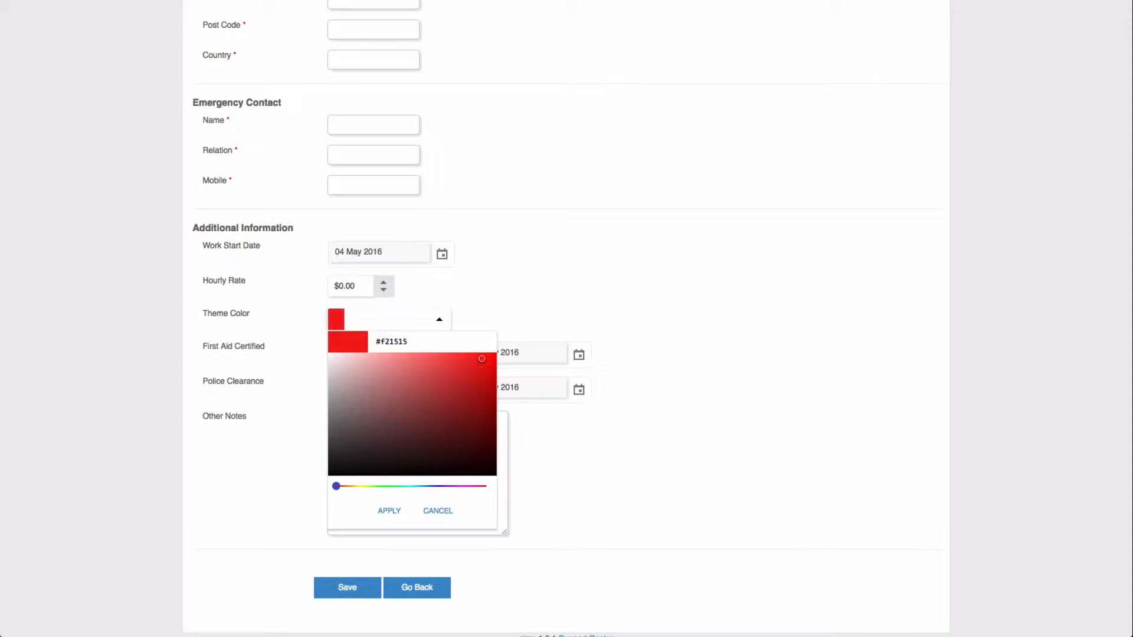
left_click_drag(336, 486, 397, 489)
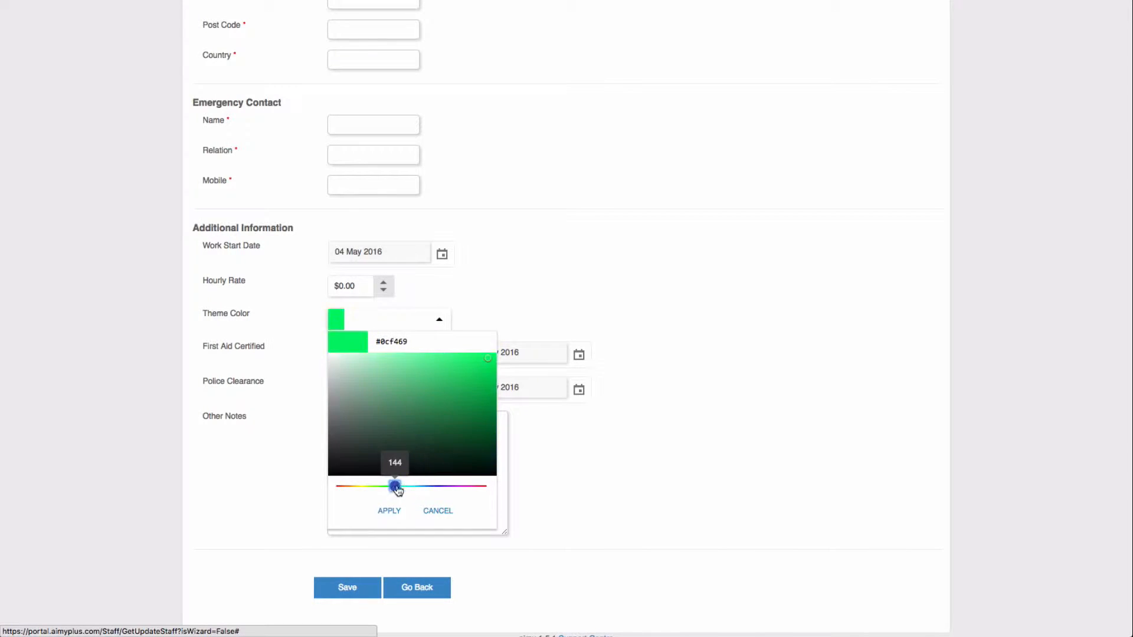
left_click(390, 511)
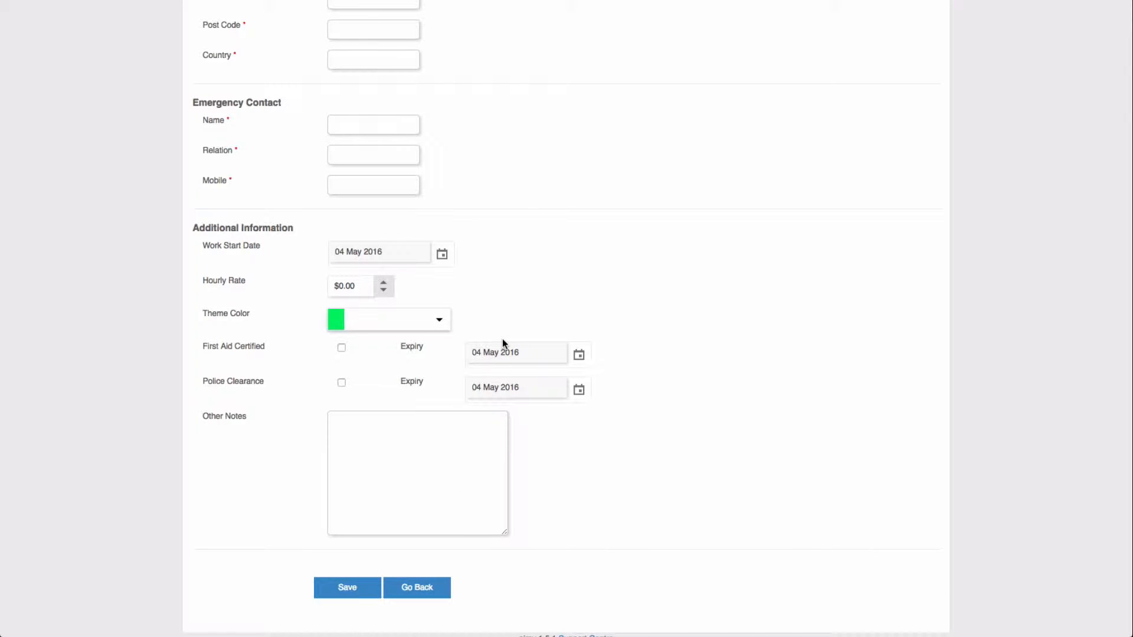
- Mark the new staff member as First Aid Certified with Police Clearance, and open the first aid expiry calendar
left_click(342, 349)
left_click(578, 355)
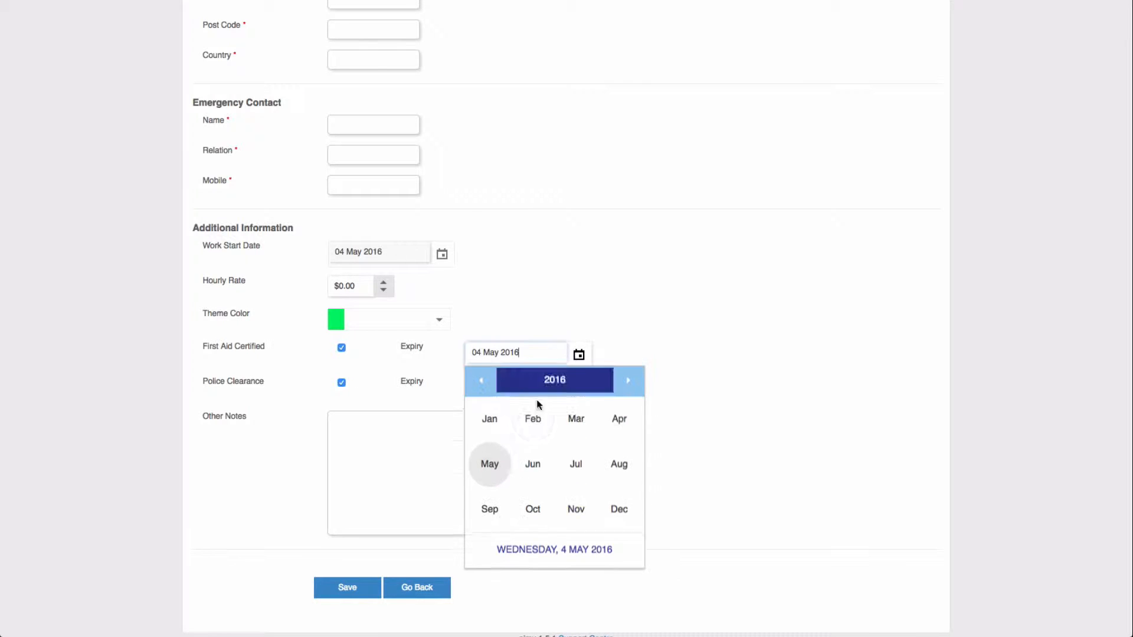
left_click(761, 327)
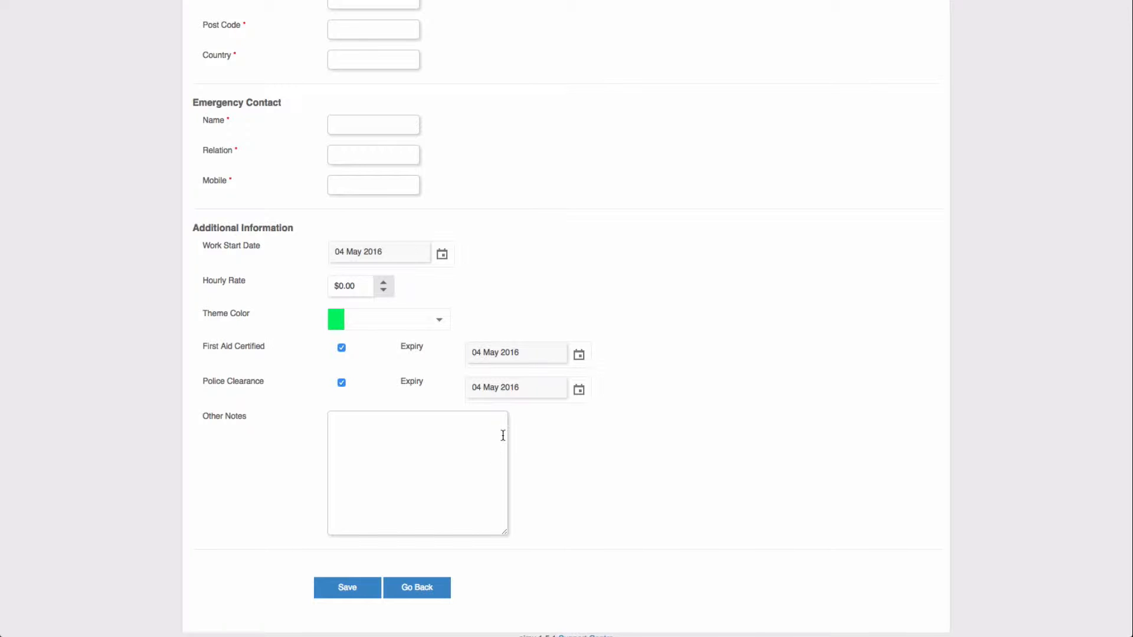
- Review the rest of the staff details form and return to the staff list without saving
scroll(351, 236, "up", 6)
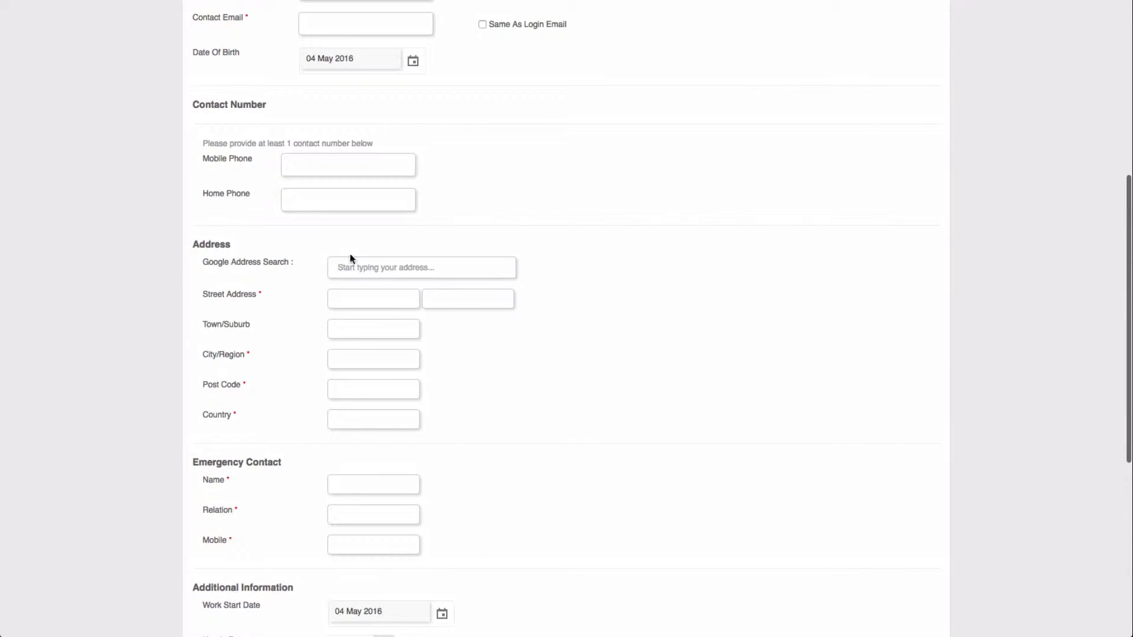
scroll(407, 387, "down", 3)
scroll(413, 401, "down", 3)
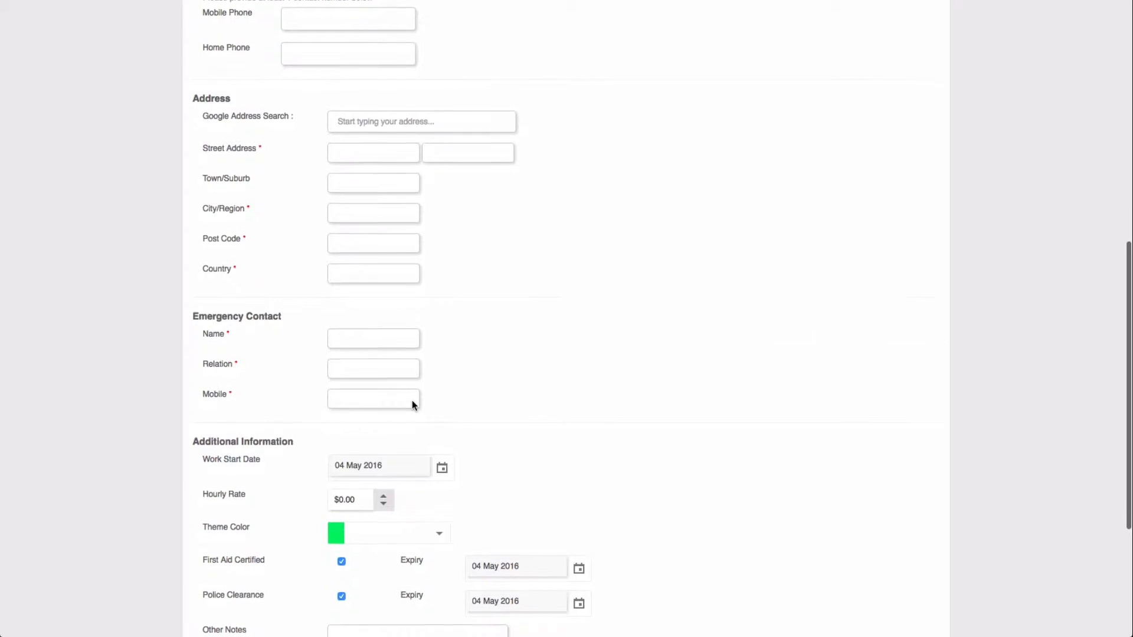
scroll(412, 404, "down", 4)
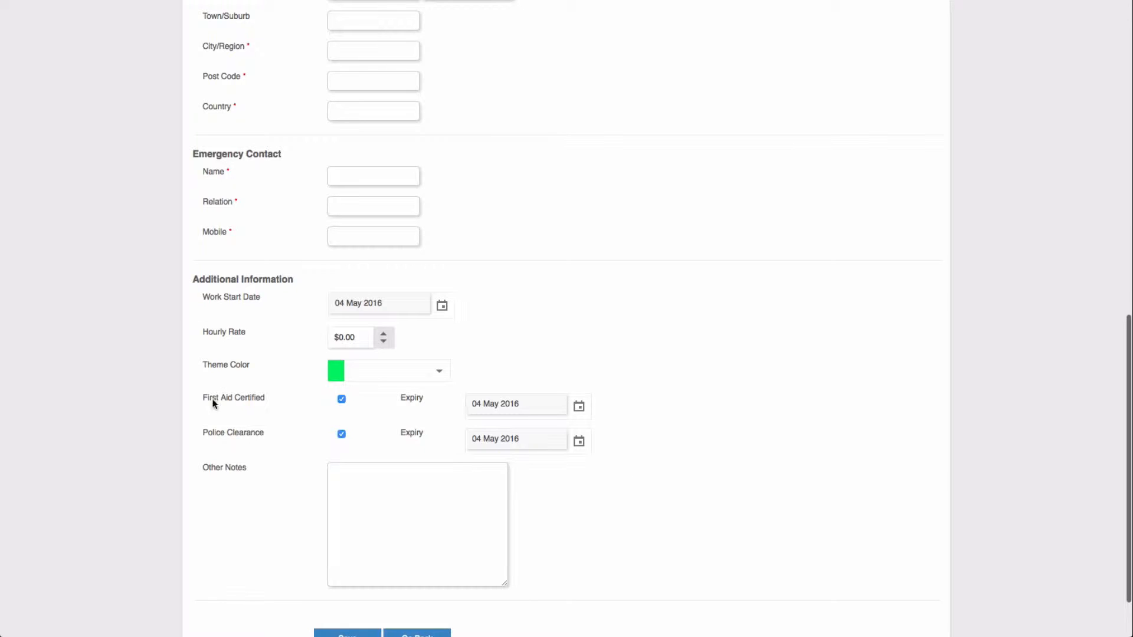
scroll(225, 413, "down", 3)
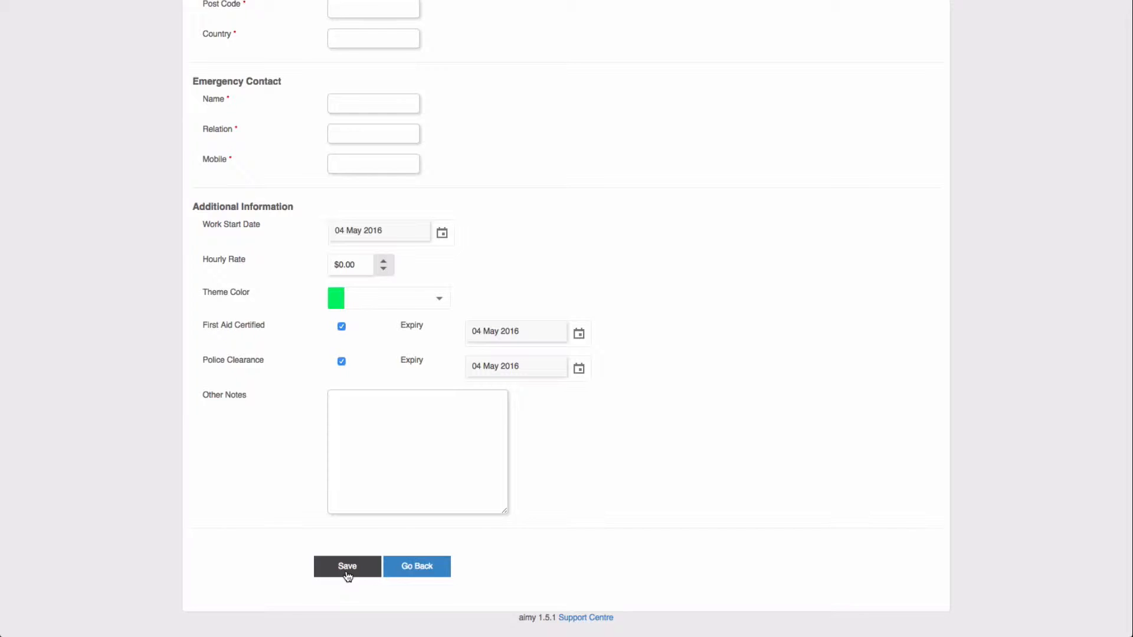
left_click(433, 578)
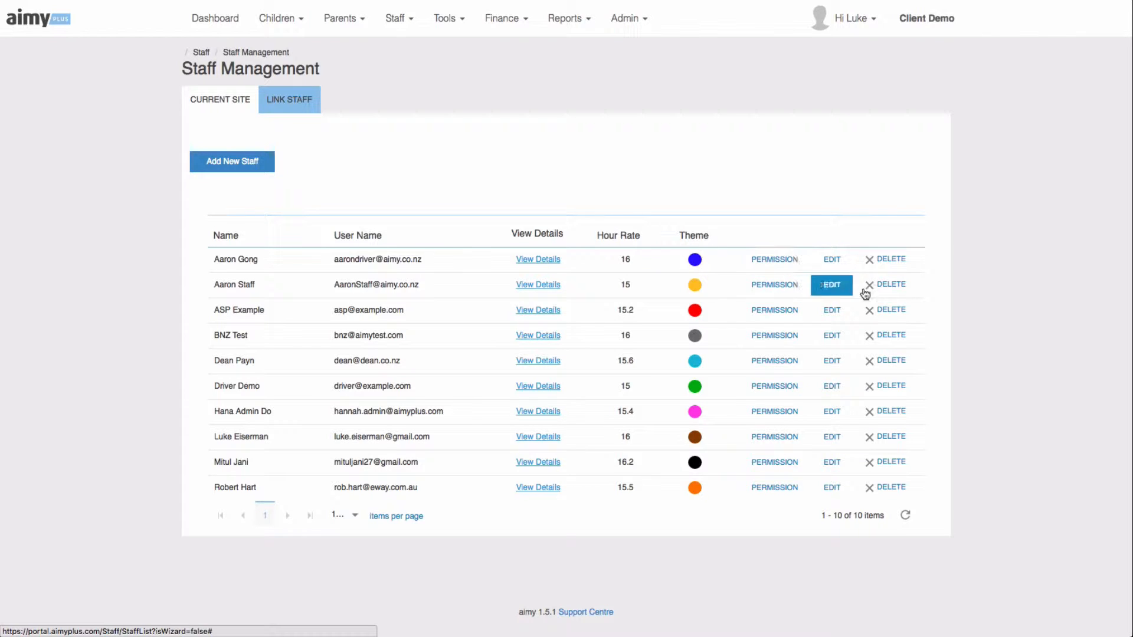
- Open the permissions of the second staff member in the list and compare the Admin, Staff, Programme Manager and Driver roles
left_click(791, 287)
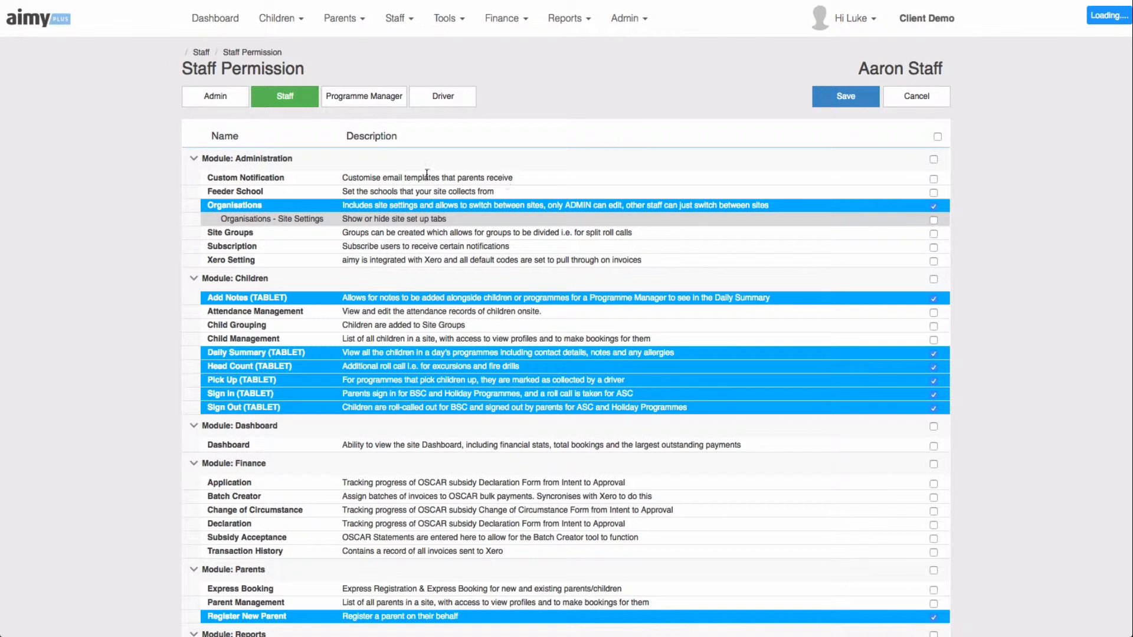
left_click(217, 104)
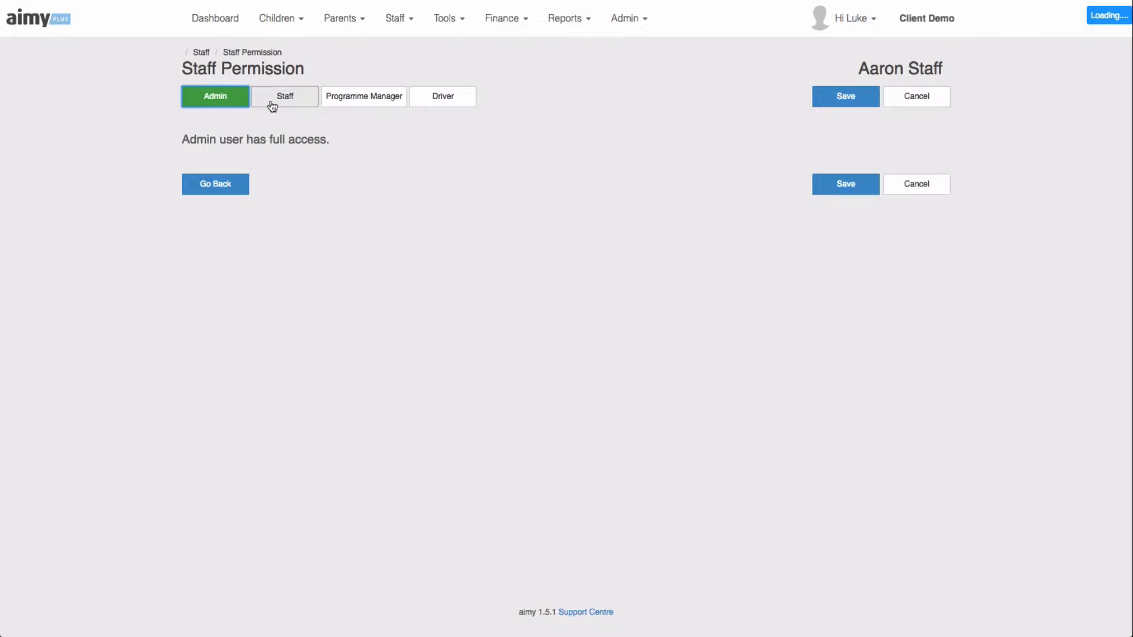
left_click(273, 103)
left_click(370, 102)
left_click(429, 101)
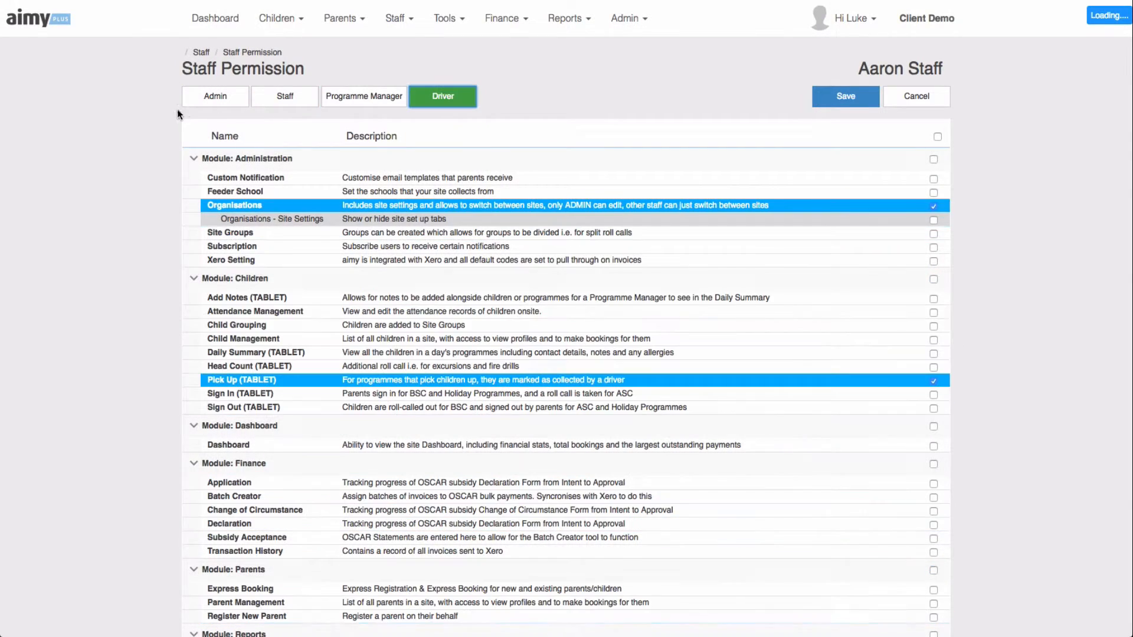
left_click(213, 105)
left_click(284, 101)
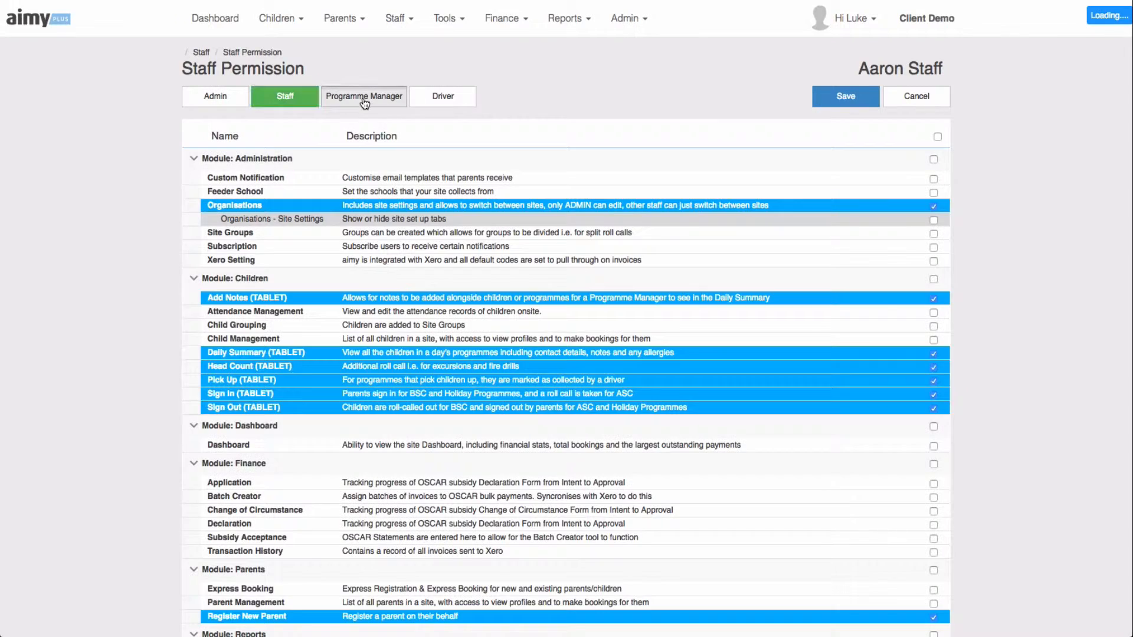
left_click(363, 100)
left_click(441, 104)
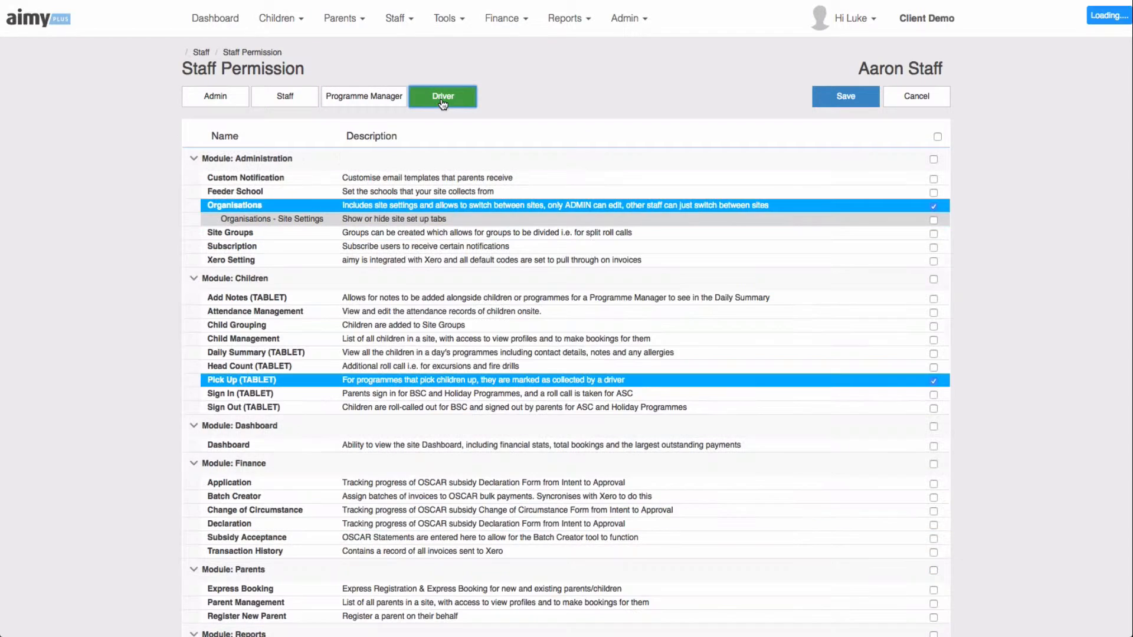
left_click(224, 105)
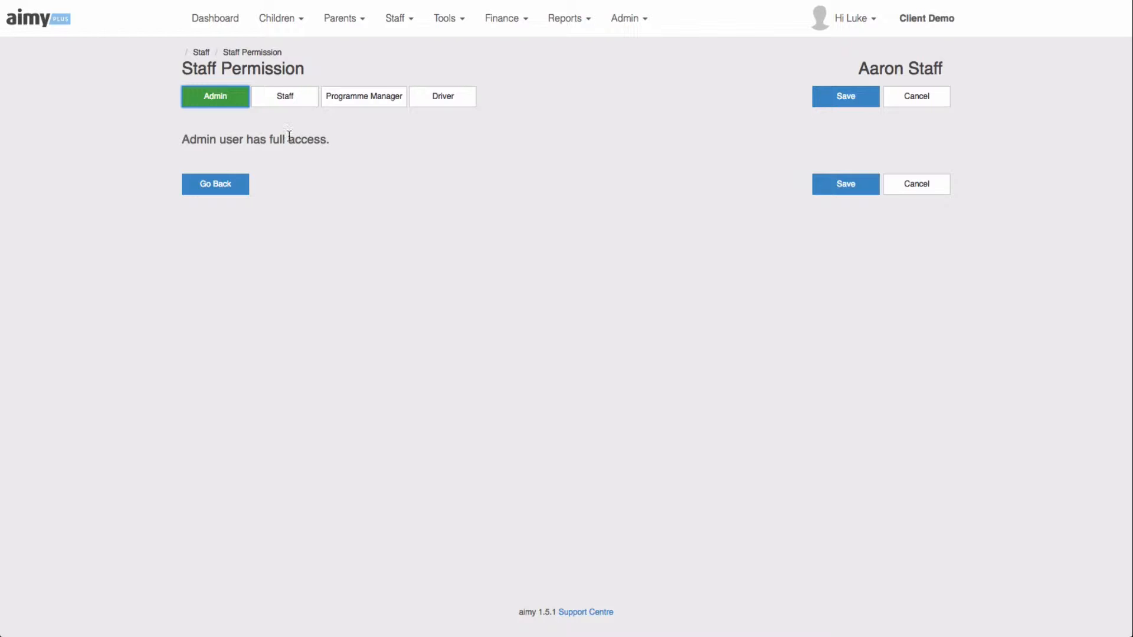
- Select the Driver role and examine which permissions it includes across the modules
left_click(454, 105)
scroll(427, 228, "down", 1)
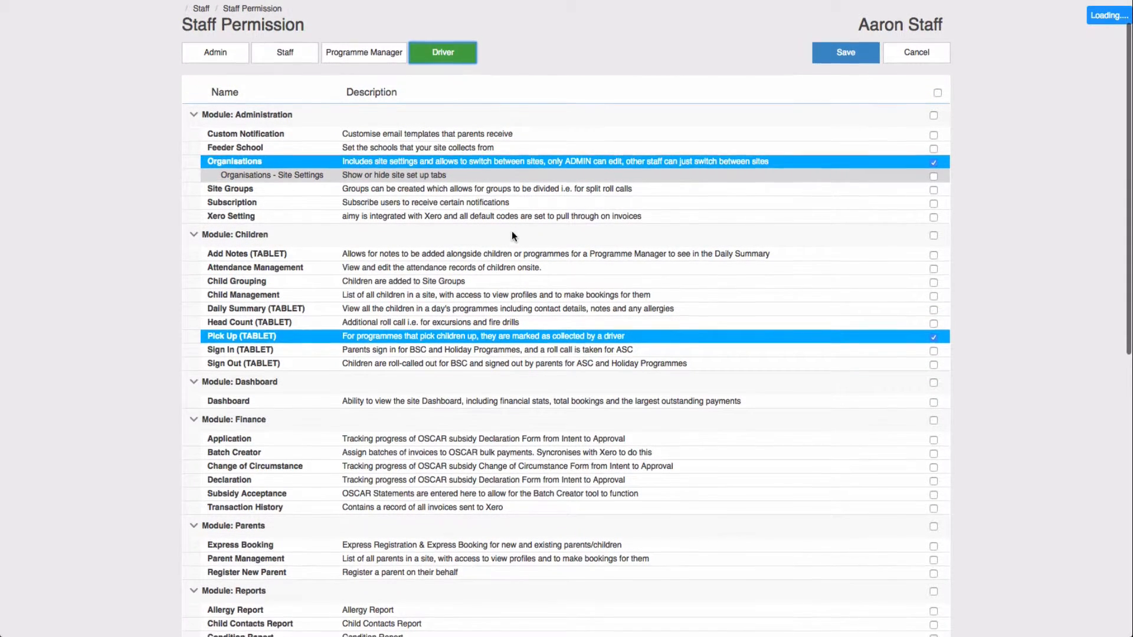
scroll(511, 231, "down", 2)
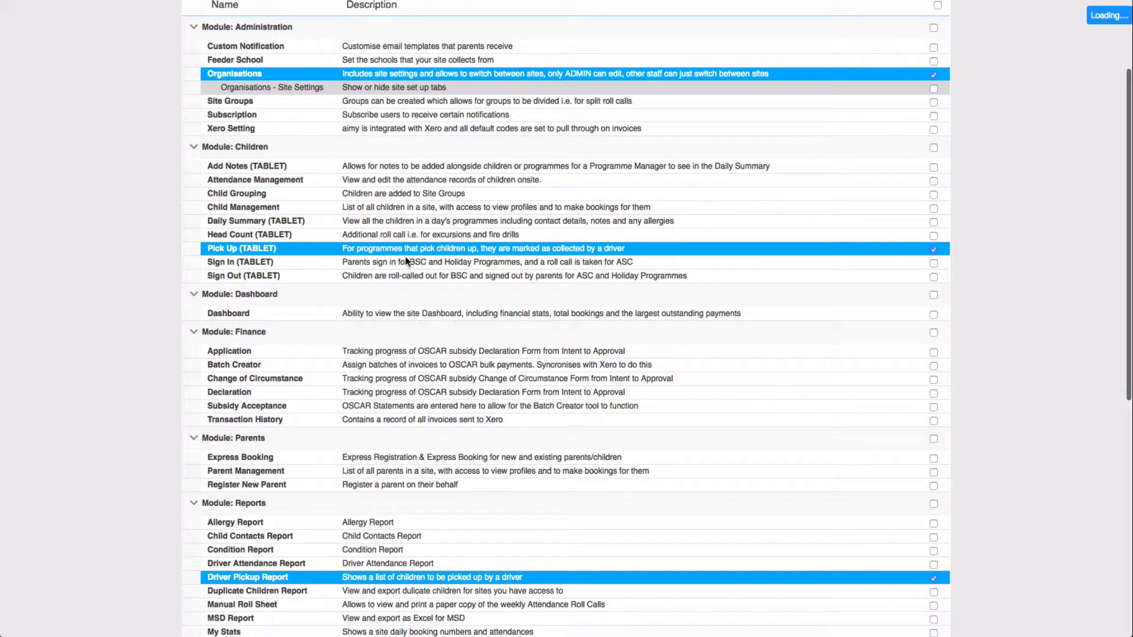
scroll(408, 263, "down", 2)
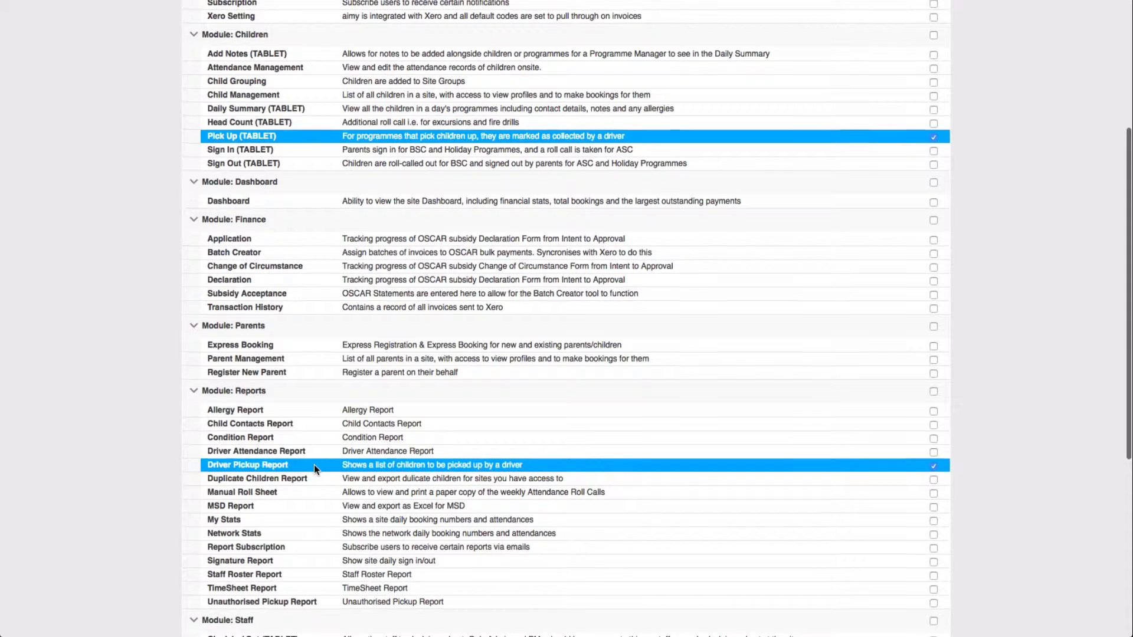
- Add the Subscription permission and every permission in the Children module to the Driver role selection
scroll(314, 466, "up", 4)
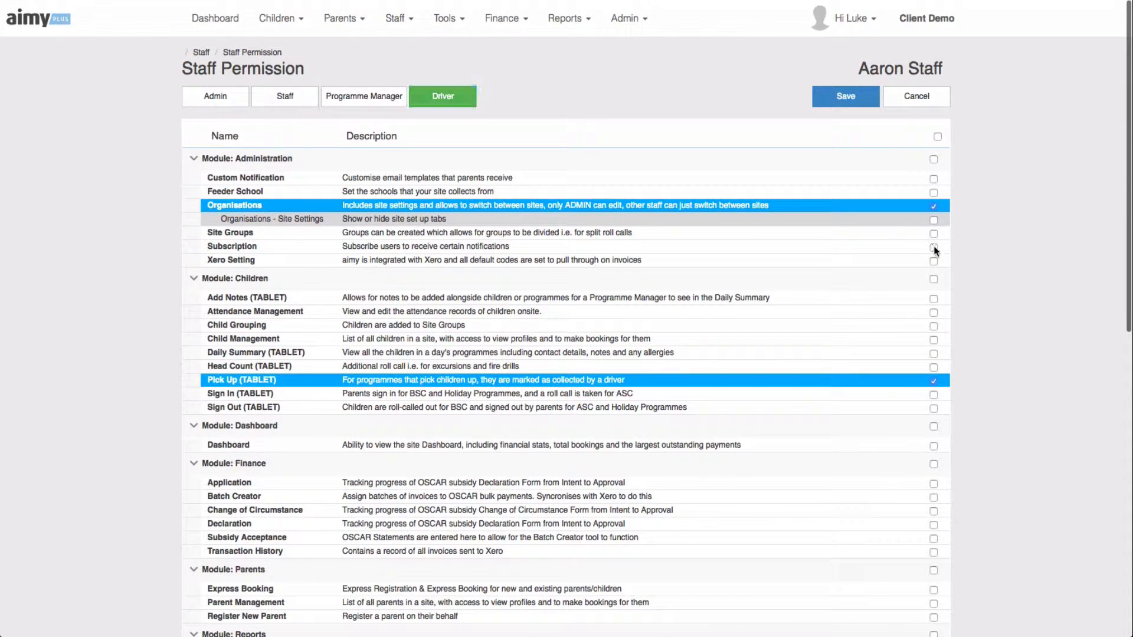
left_click(933, 247)
left_click(933, 298)
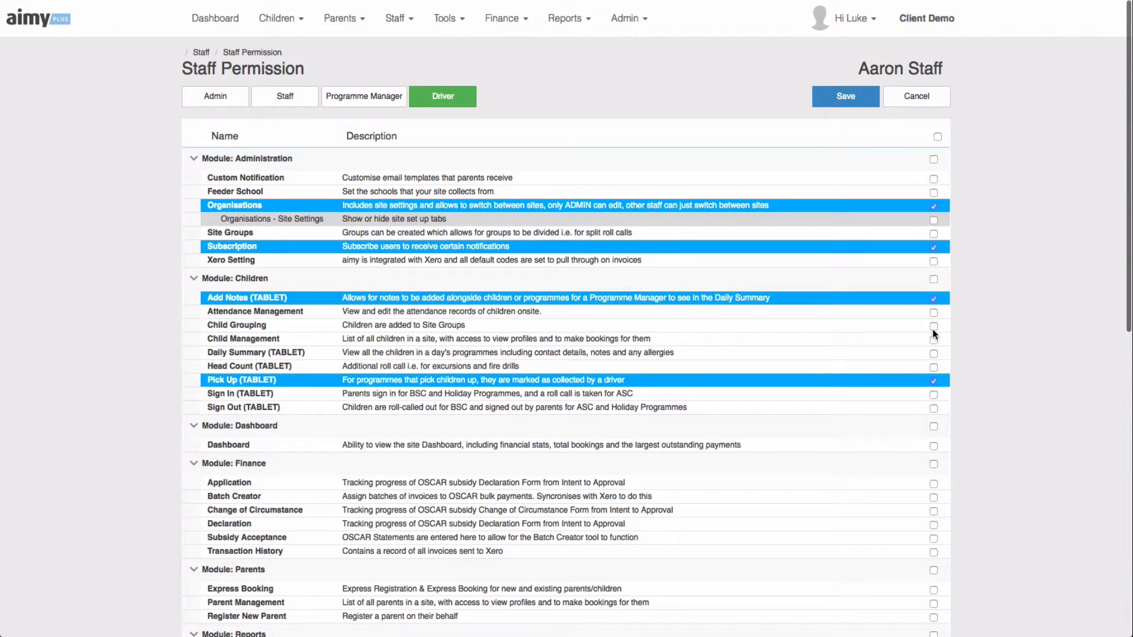
left_click(933, 326)
left_click(933, 312)
left_click(932, 278)
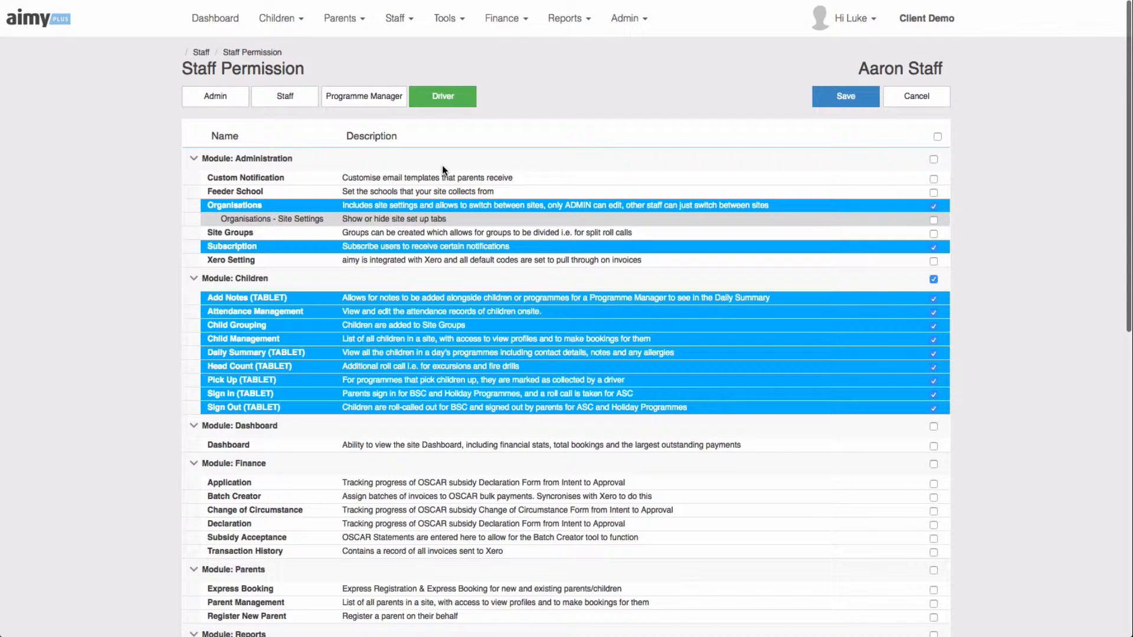
- Clear all Children module permissions and reset the selection to the Driver role's defaults
left_click(934, 279)
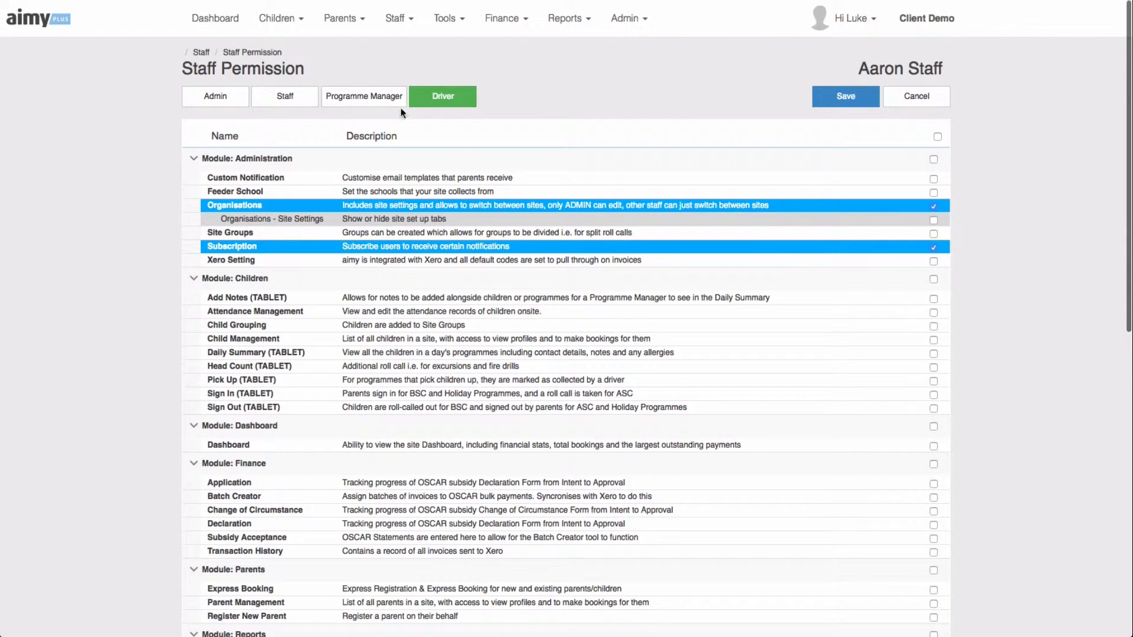
left_click(420, 100)
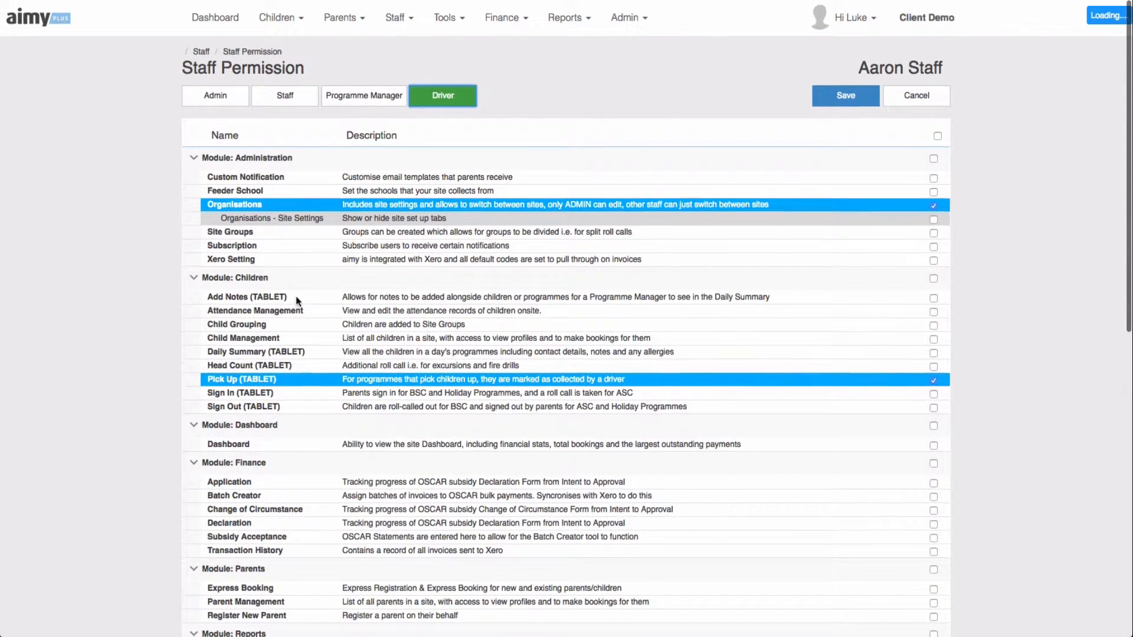
scroll(296, 300, "down", 4)
scroll(296, 294, "up", 4)
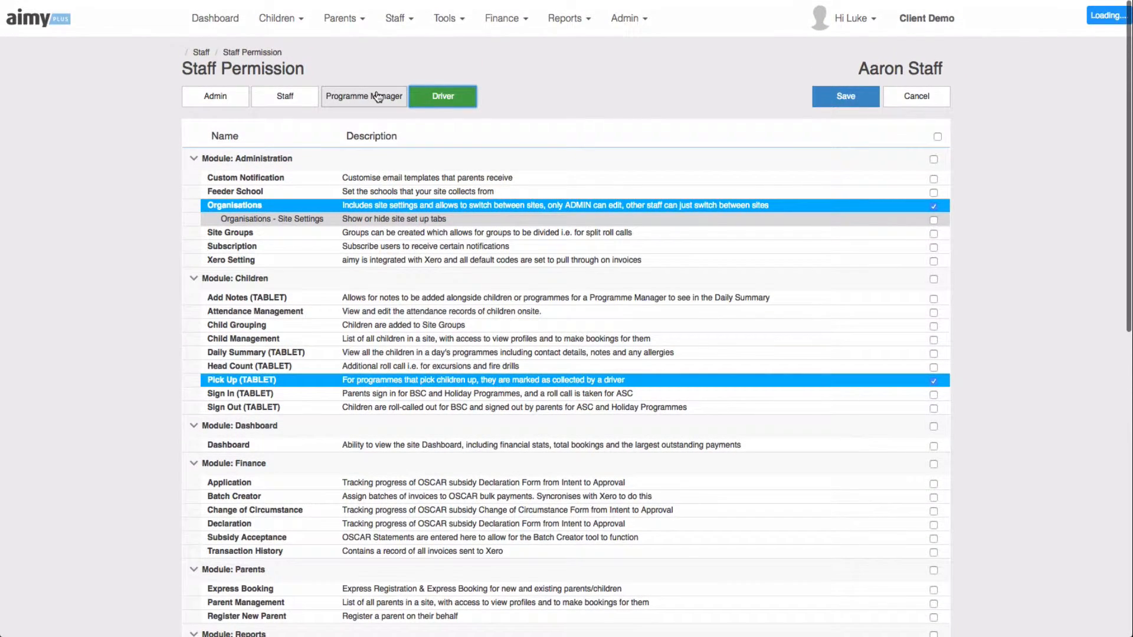
- Apply the Staff role and the Programme Manager role in turn and compare the permissions each includes
left_click(303, 105)
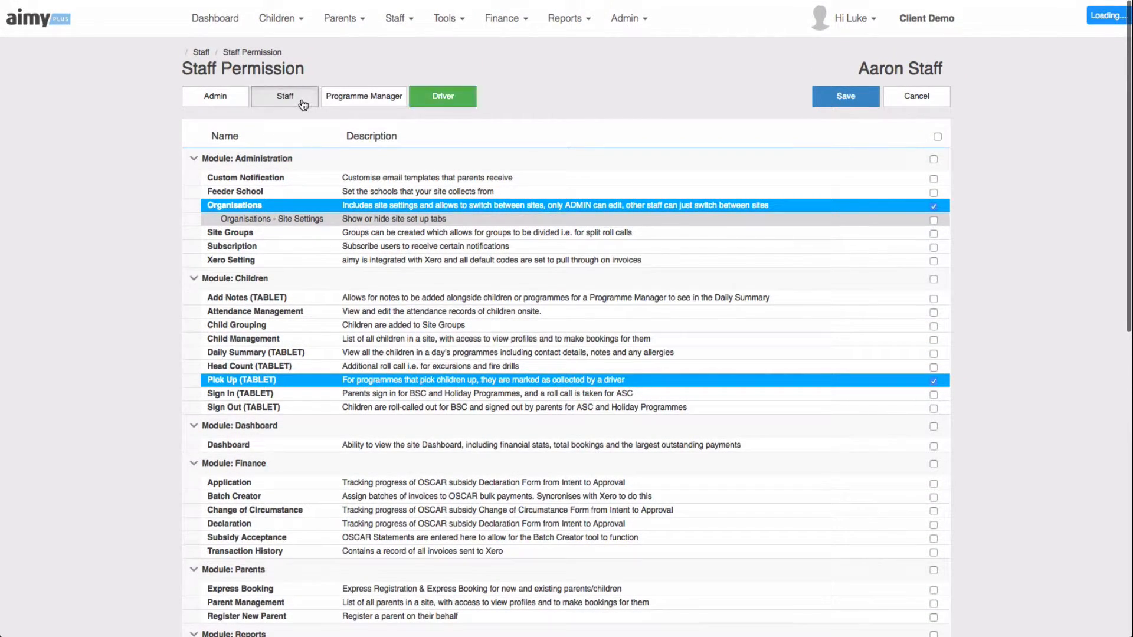
scroll(373, 357, "down", 2)
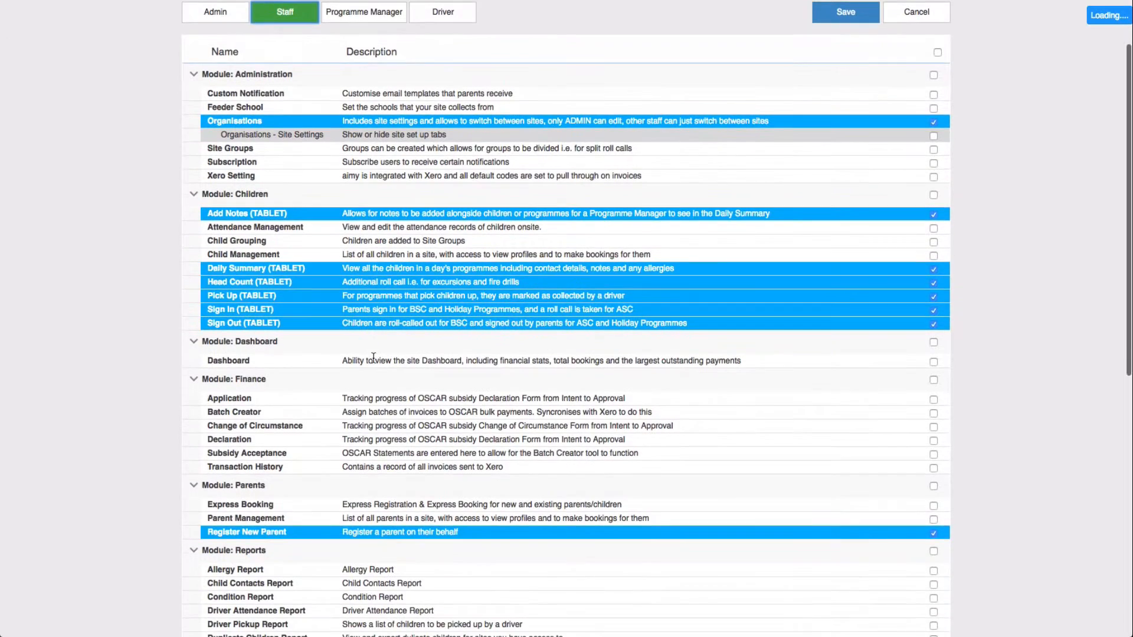
scroll(373, 357, "up", 3)
left_click(357, 101)
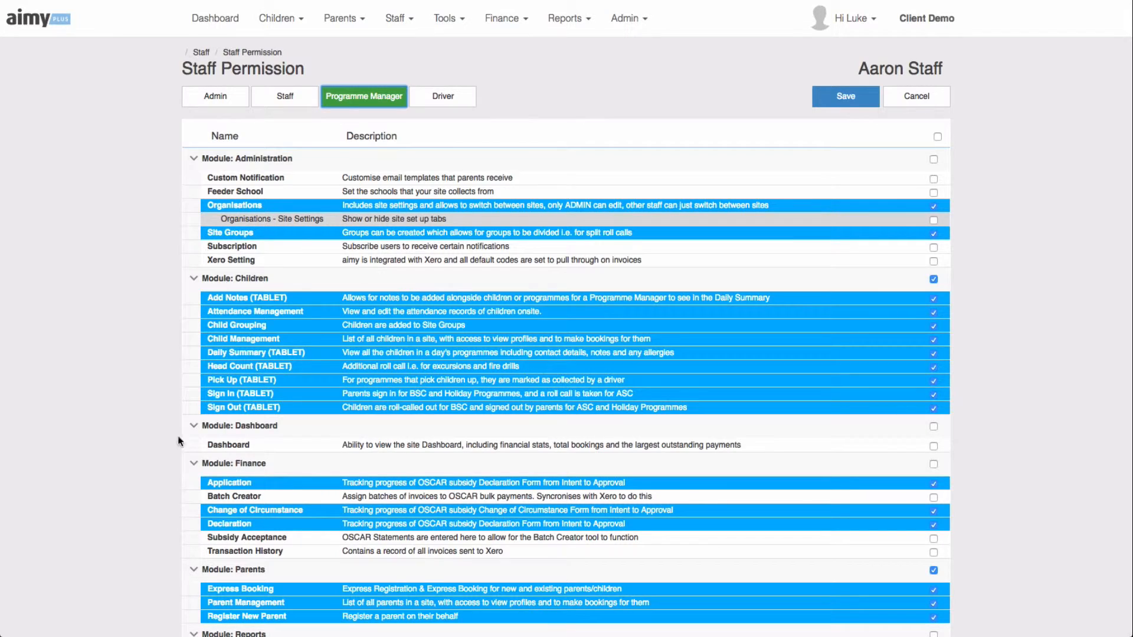
scroll(503, 454, "down", 5)
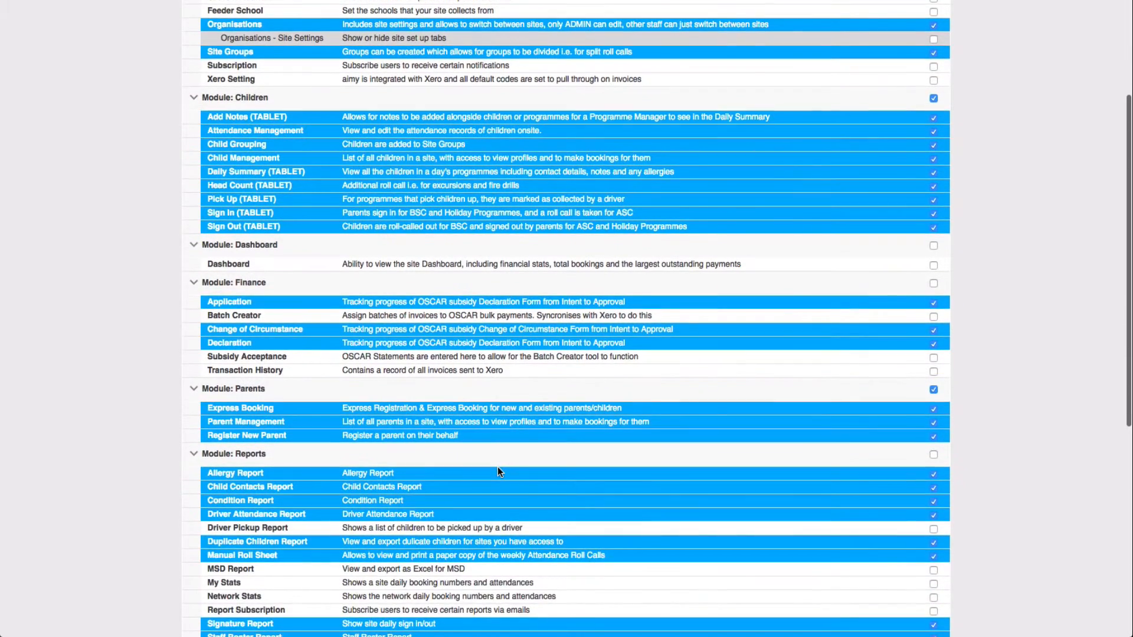
scroll(708, 325, "up", 7)
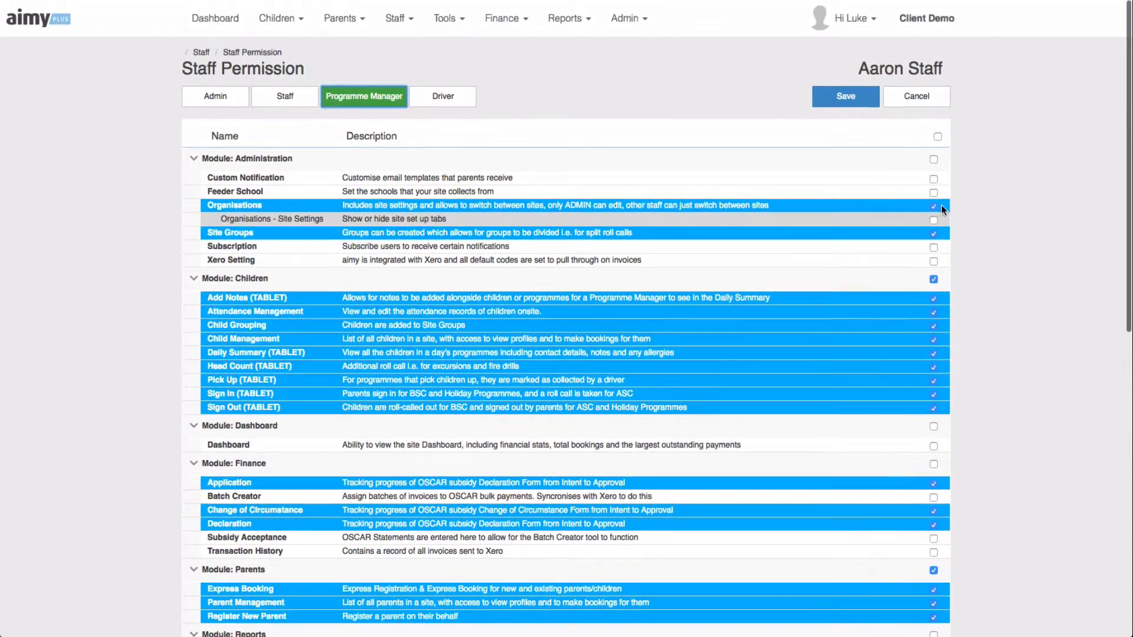
- Clear all Administration module permissions and add back only Organisations with its Site Settings permission
left_click(934, 159)
left_click(934, 159)
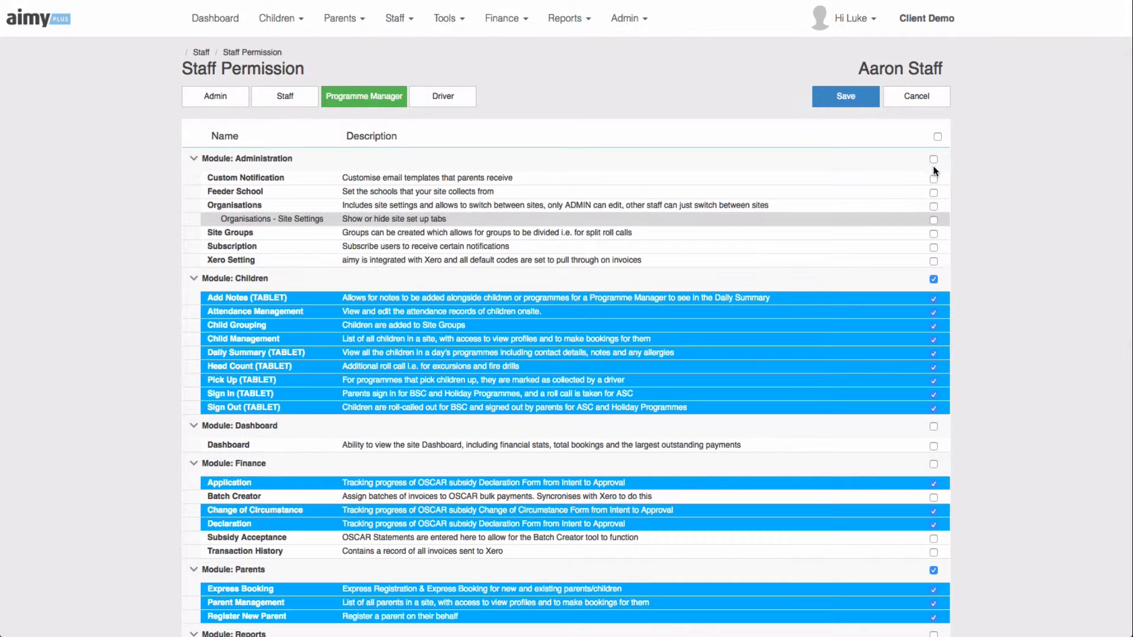
left_click(933, 206)
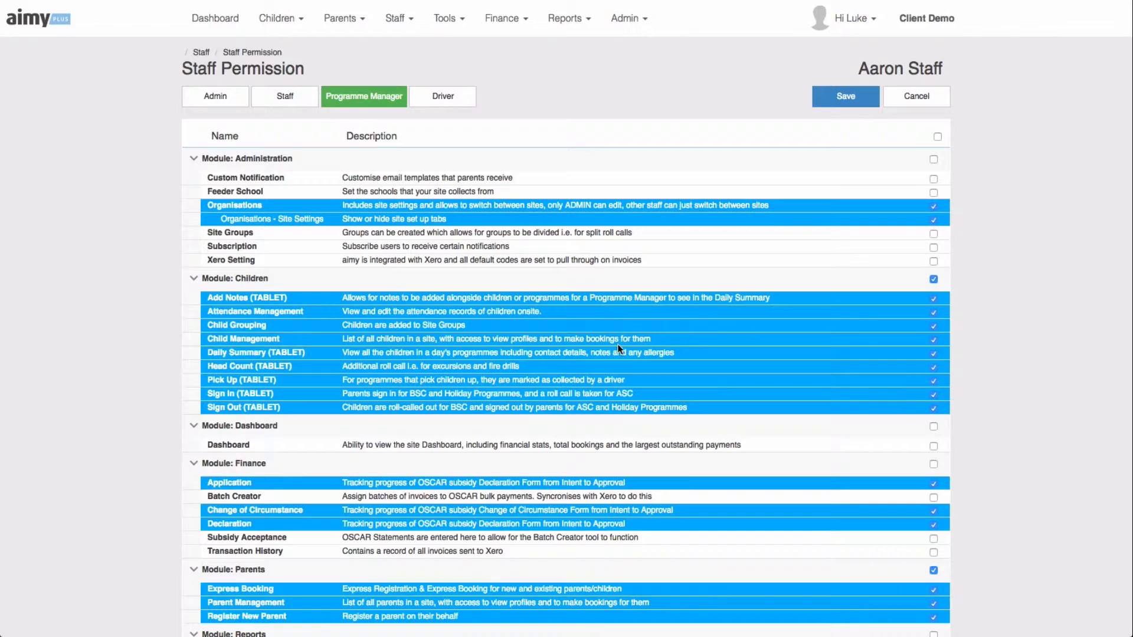
- Review the adjusted Programme Manager permissions across all modules, and leave the permission page without saving
scroll(617, 345, "down", 10)
scroll(623, 340, "up", 10)
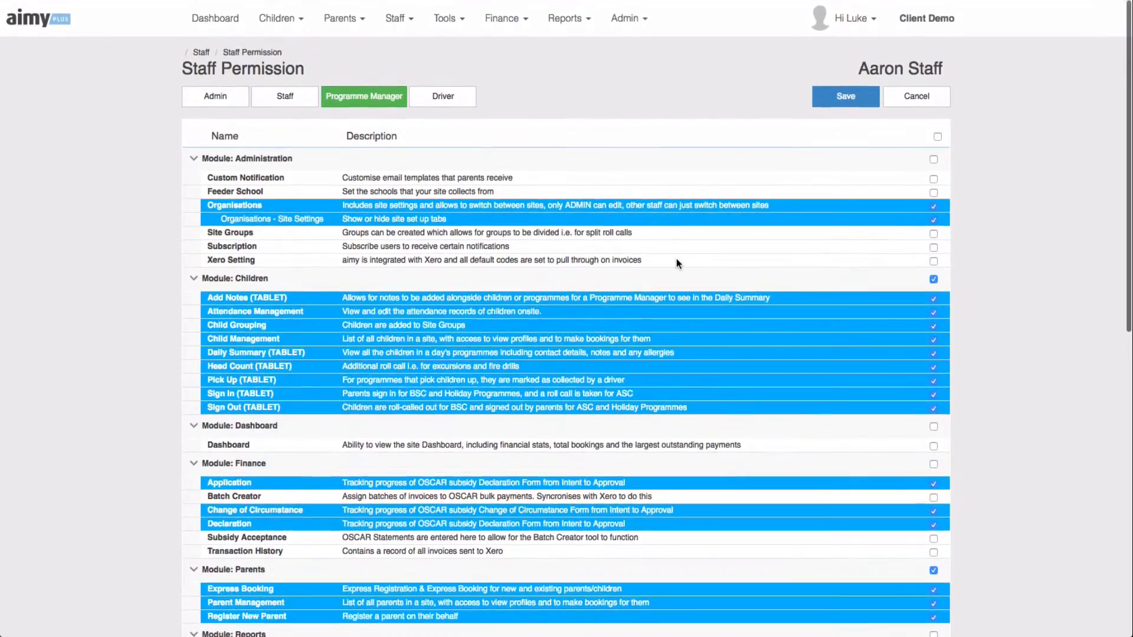
scroll(676, 258, "down", 6)
scroll(675, 271, "down", 3)
scroll(675, 268, "up", 9)
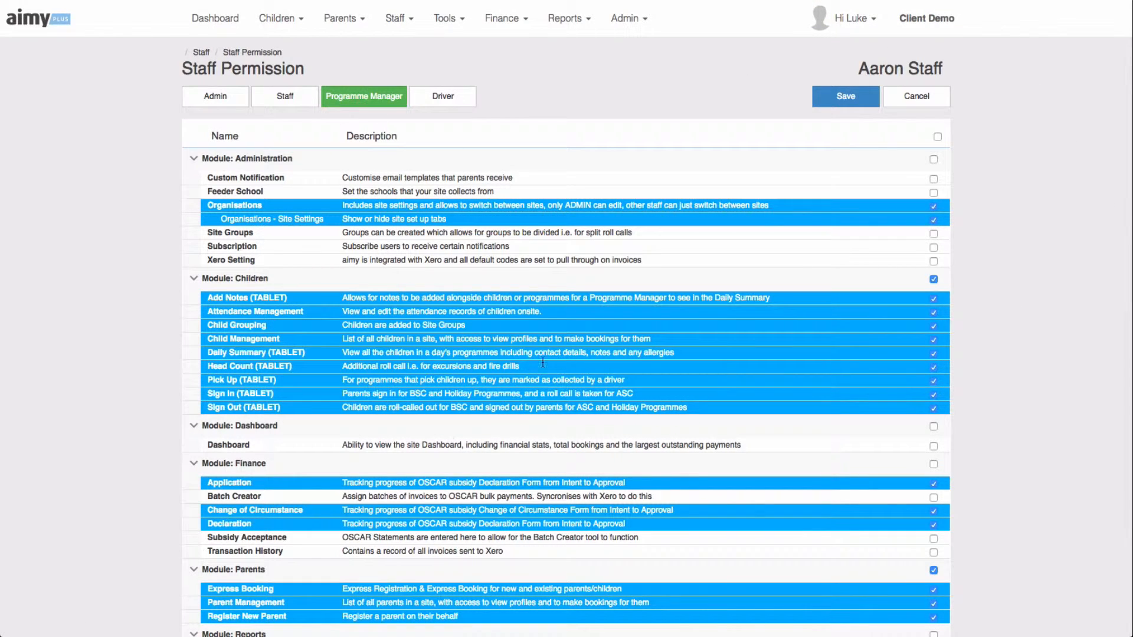
scroll(293, 183, "down", 10)
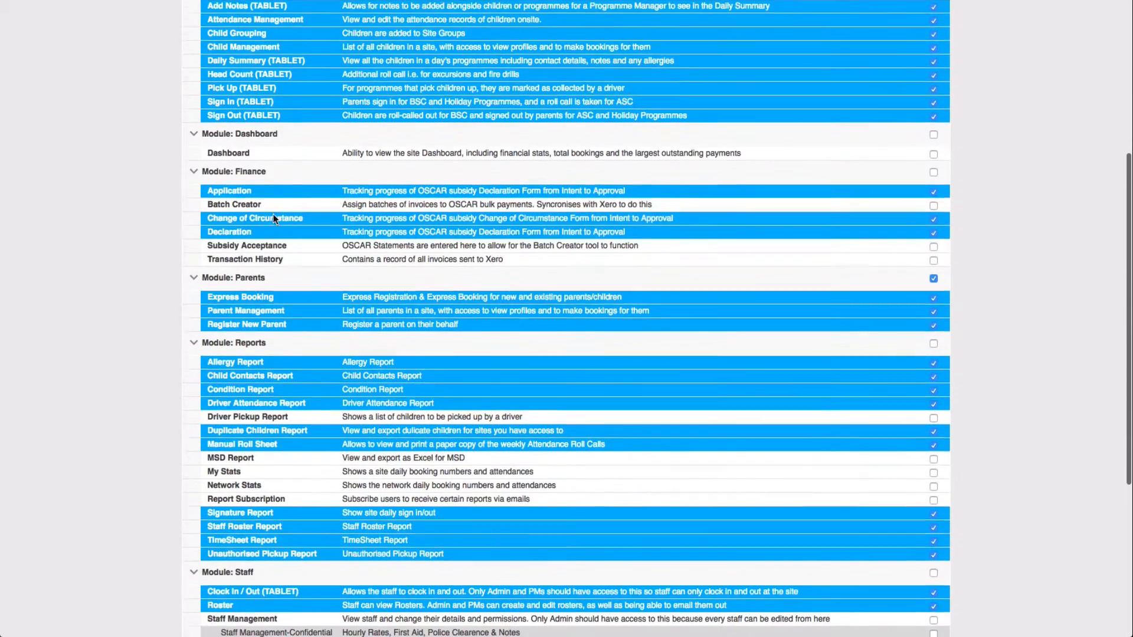
scroll(872, 388, "up", 9)
scroll(964, 116, "up", 1)
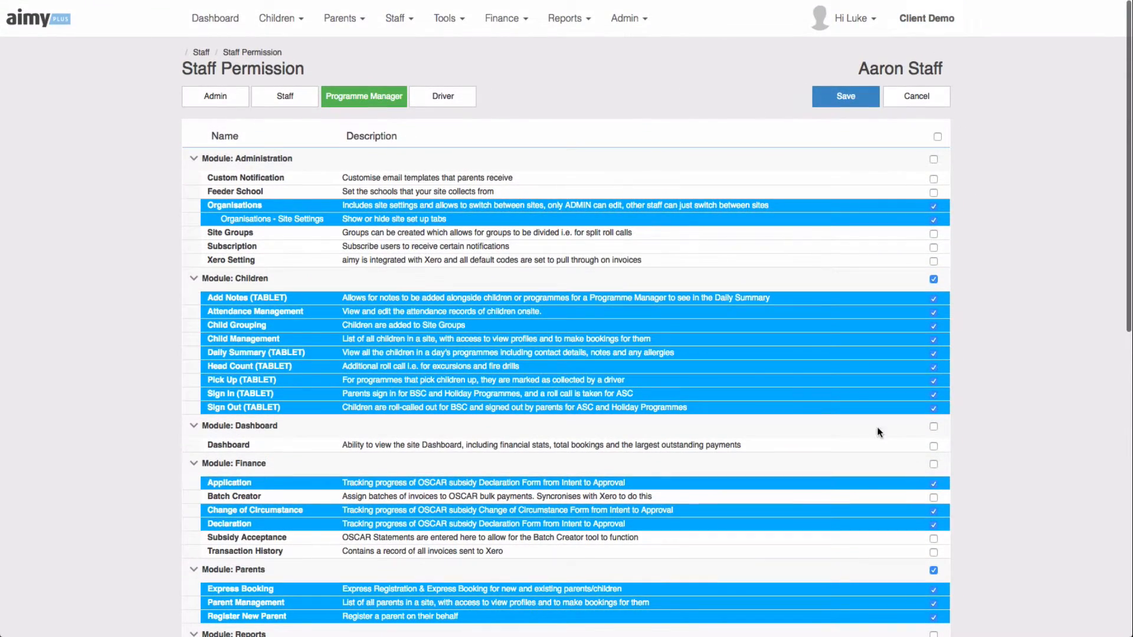
left_click(926, 104)
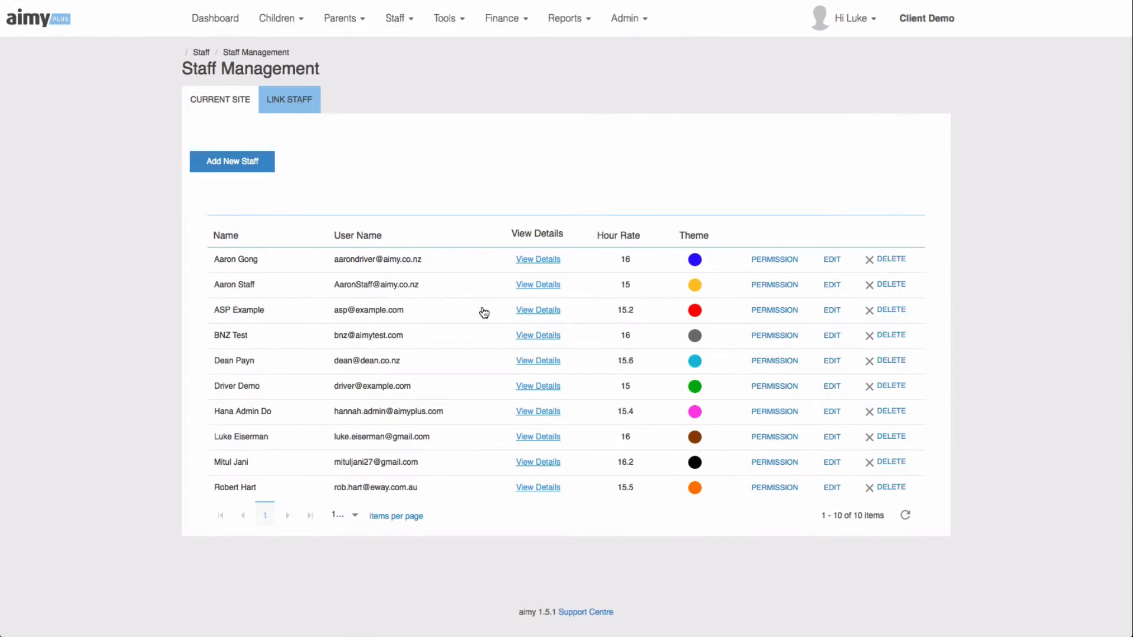
- Copy the second staff member's user name from the staff list and open the staff linking view
left_click_drag(422, 286, 335, 288)
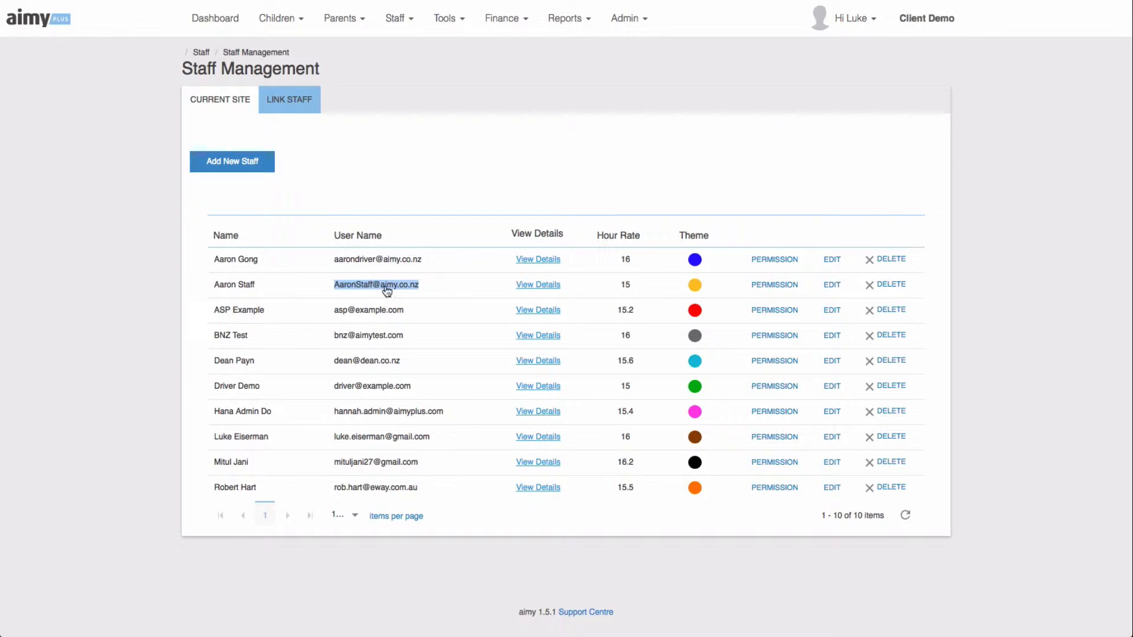
left_click_drag(432, 289, 332, 288)
left_click(301, 105)
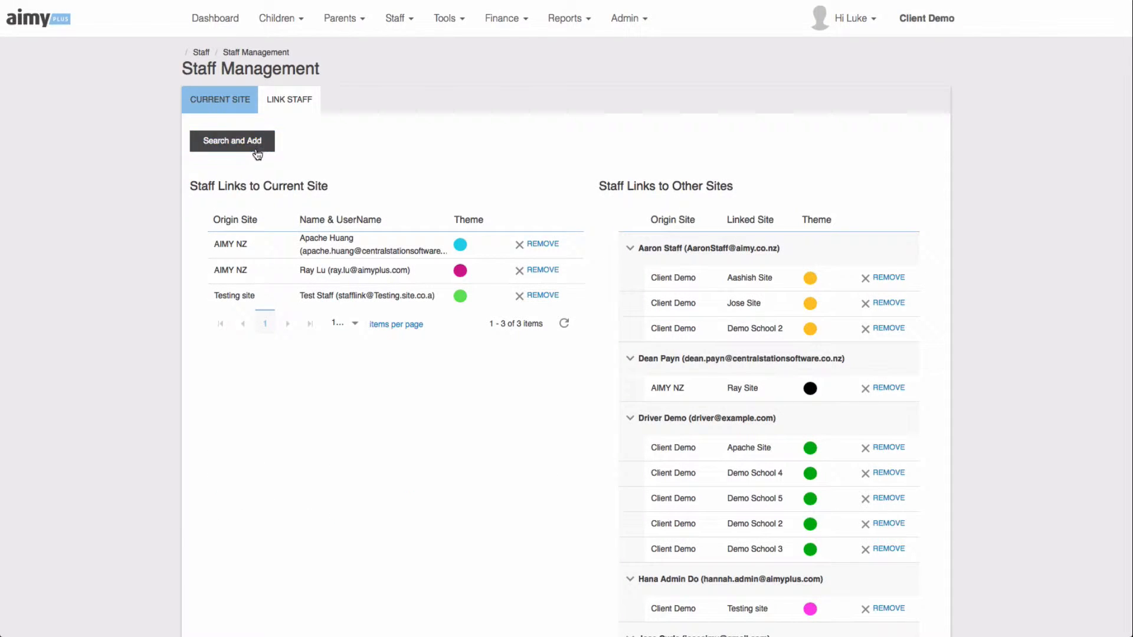
- Examine the staff linked to the current site and the staff links to other sites
scroll(322, 168, "down", 1)
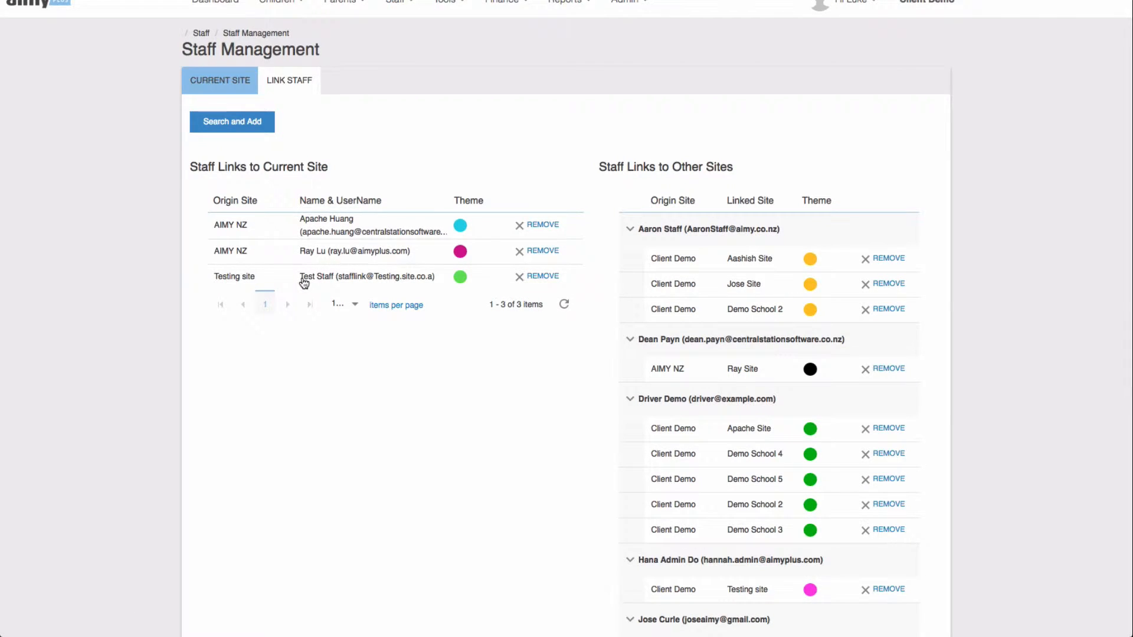
scroll(501, 300, "up", 1)
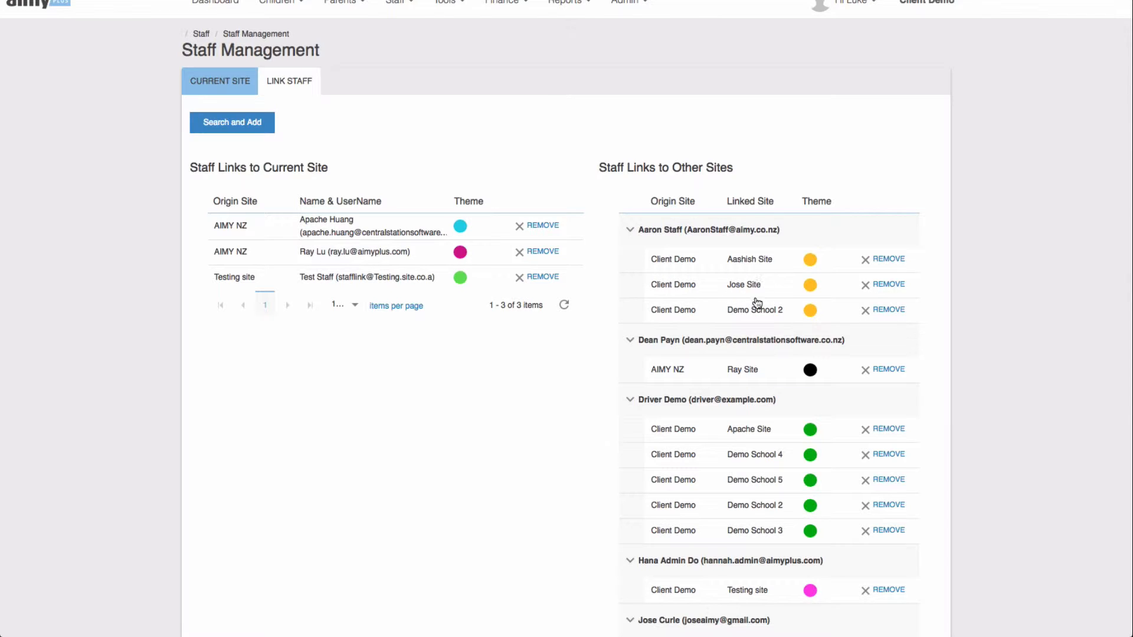
scroll(757, 389, "down", 2)
scroll(757, 395, "down", 3)
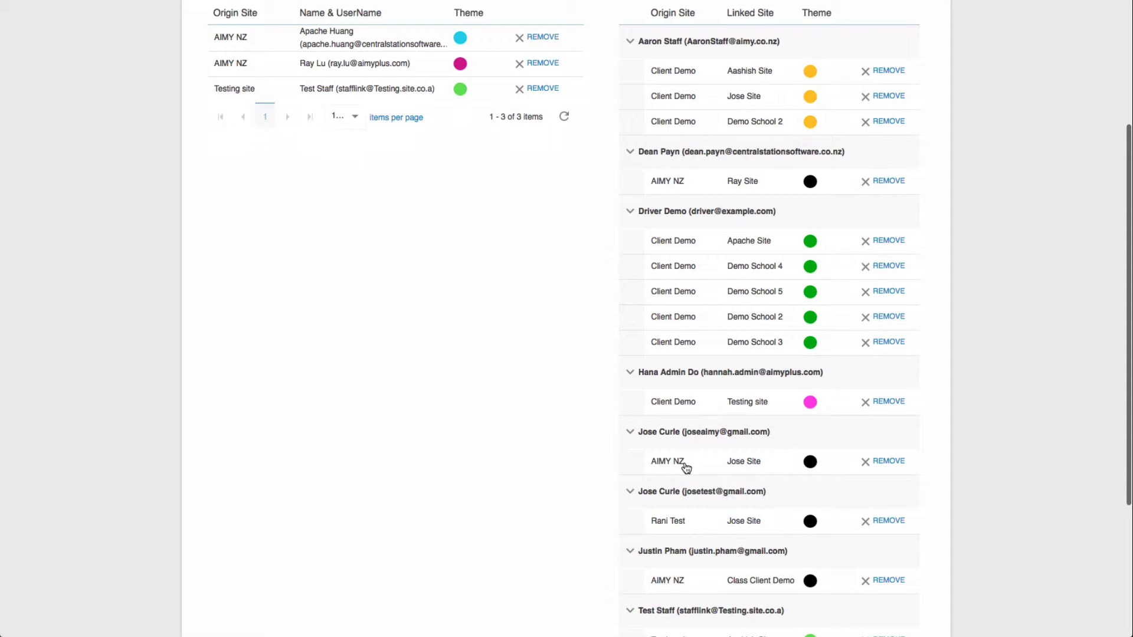
scroll(718, 516, "down", 5)
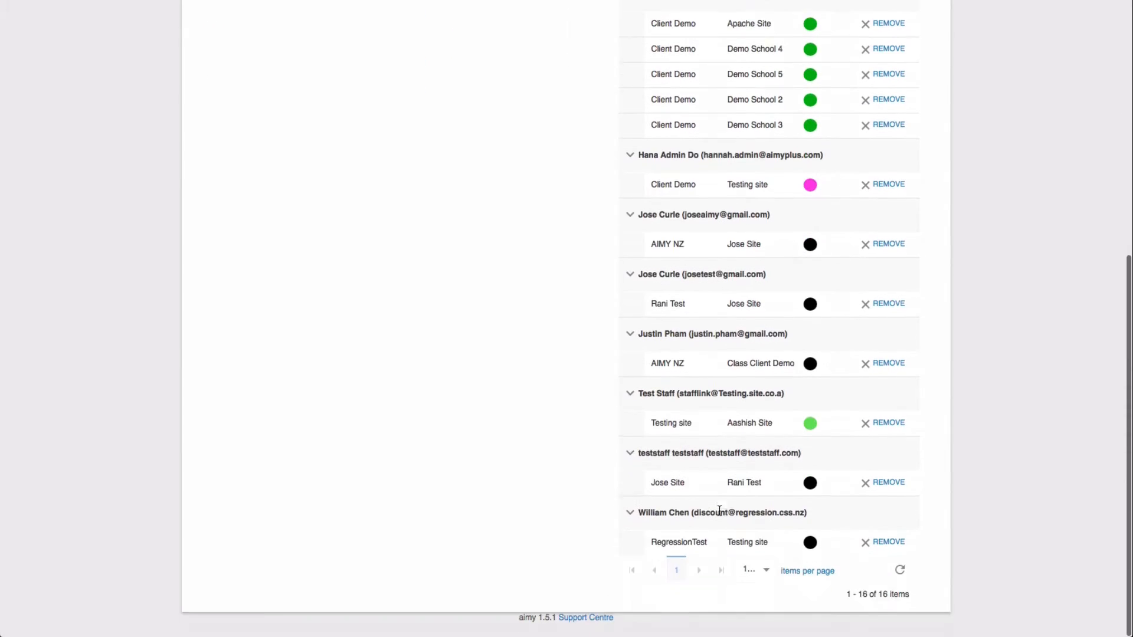
scroll(722, 514, "up", 10)
scroll(723, 508, "down", 6)
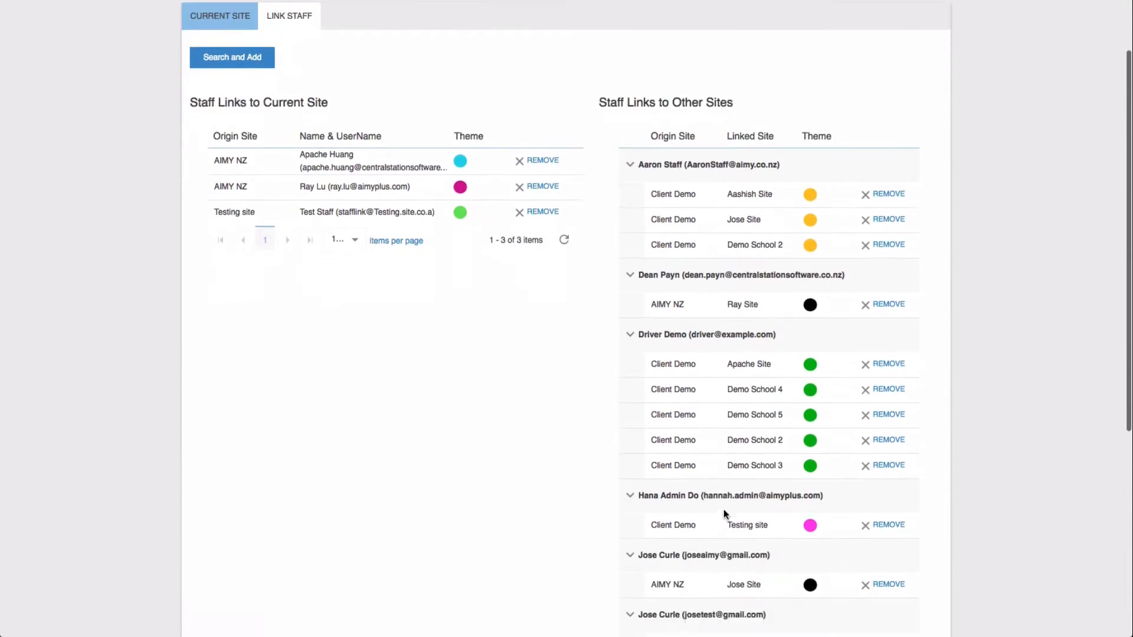
scroll(723, 509, "down", 3)
scroll(725, 508, "up", 8)
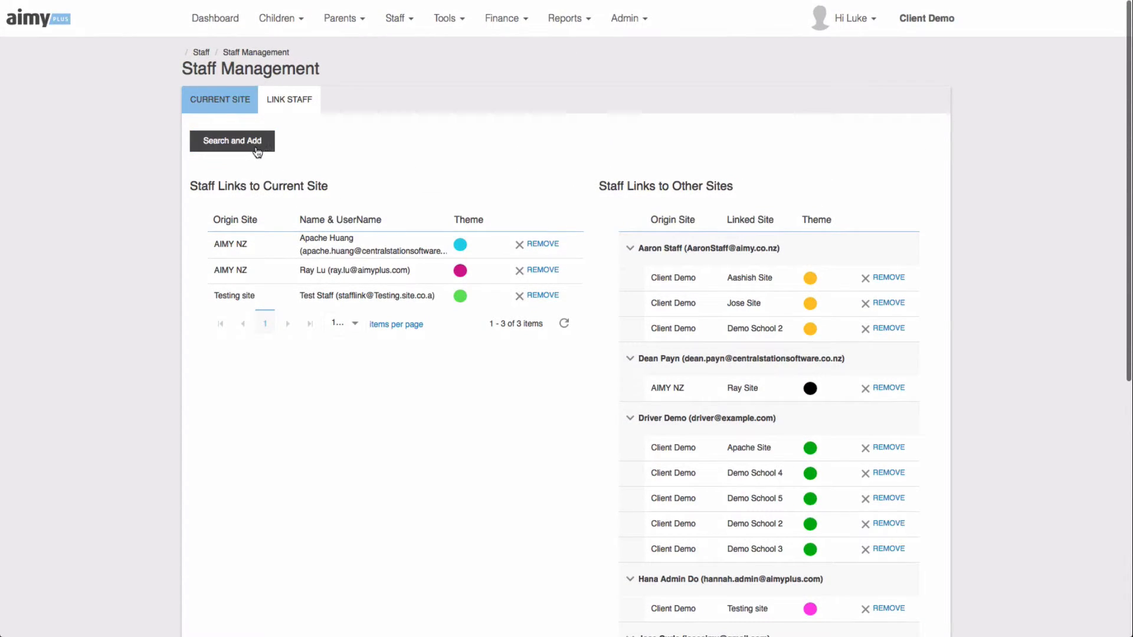
- Search for the staff member to link, using the copied login user name
left_click(236, 144)
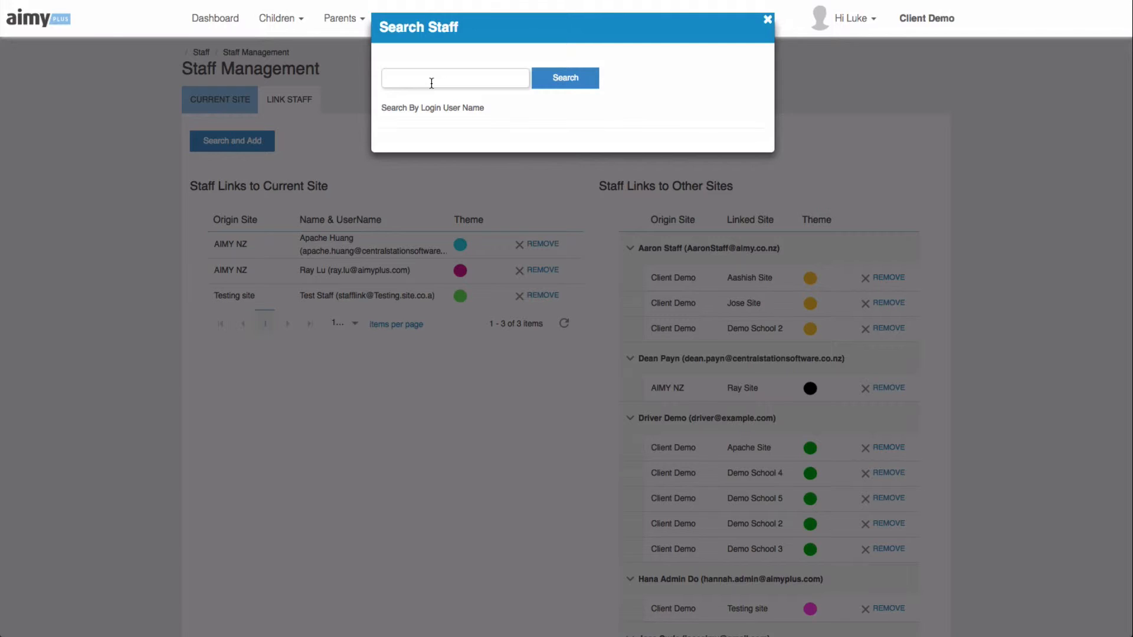
left_click(432, 84)
key("ctrl+v")
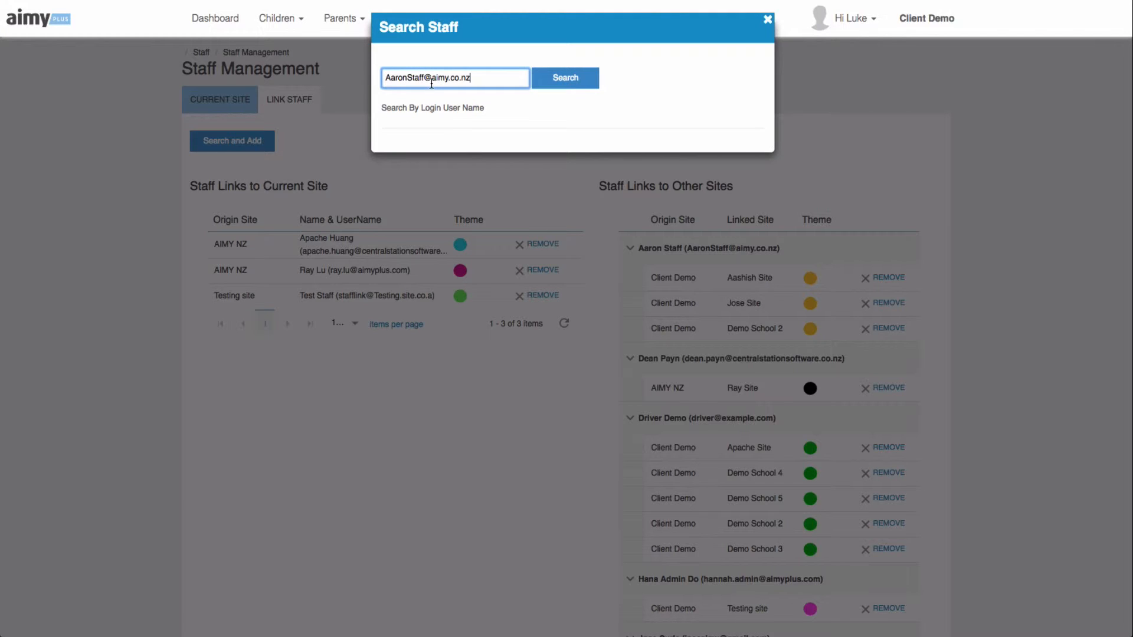
left_click(577, 87)
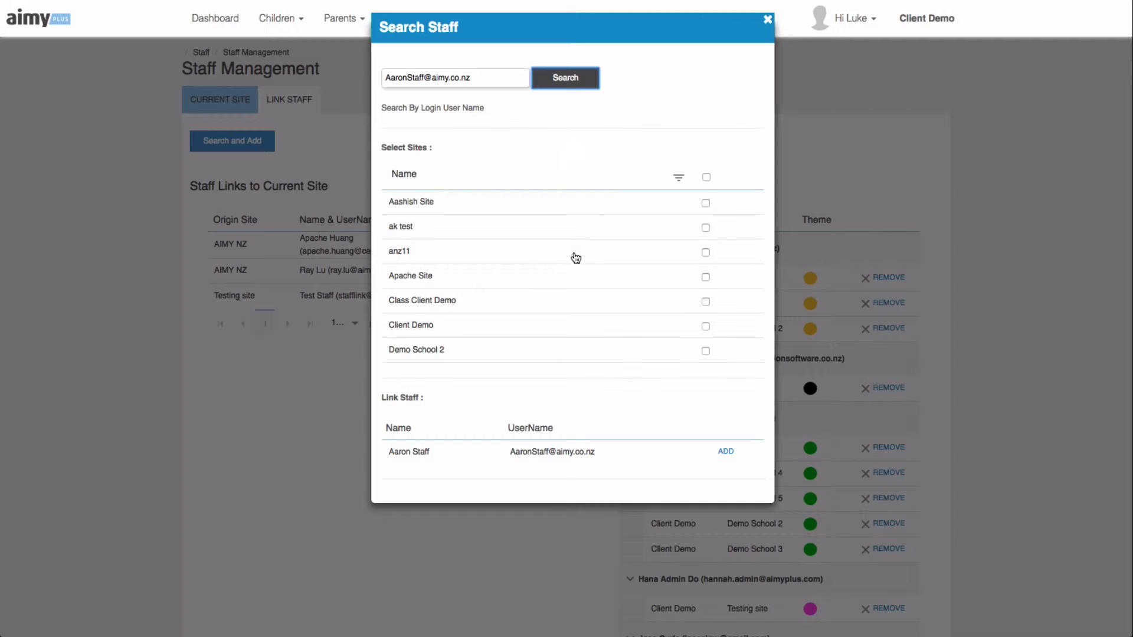
- Select Ray Site and Shin Site as the sites to link the found staff member to
scroll(575, 256, "down", 3)
scroll(575, 258, "down", 6)
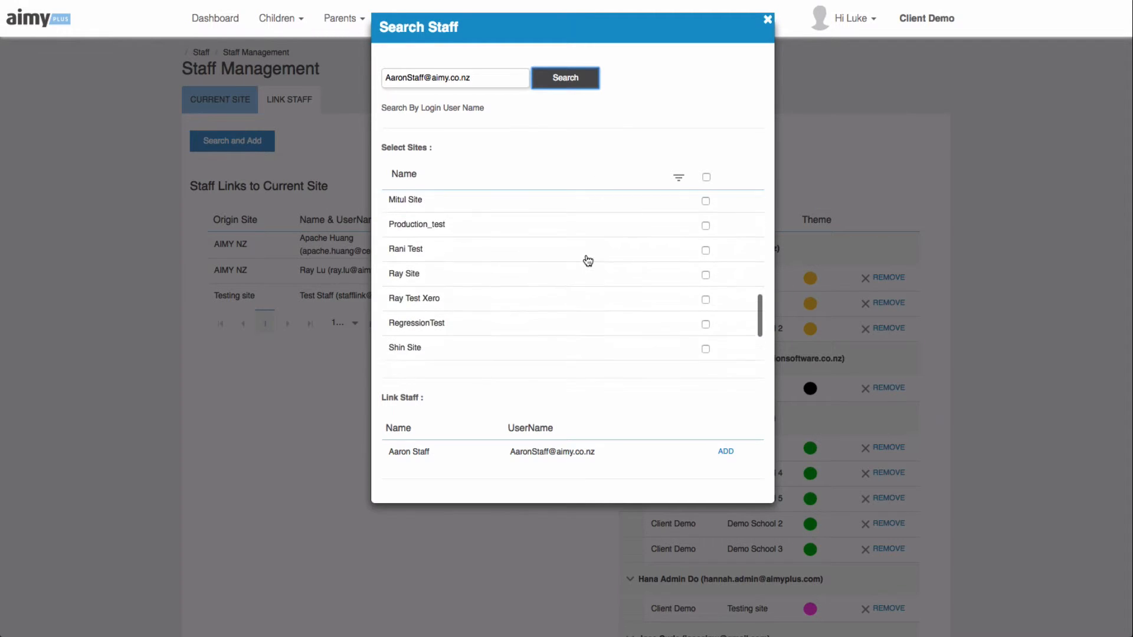
scroll(588, 261, "up", 1)
left_click(710, 316)
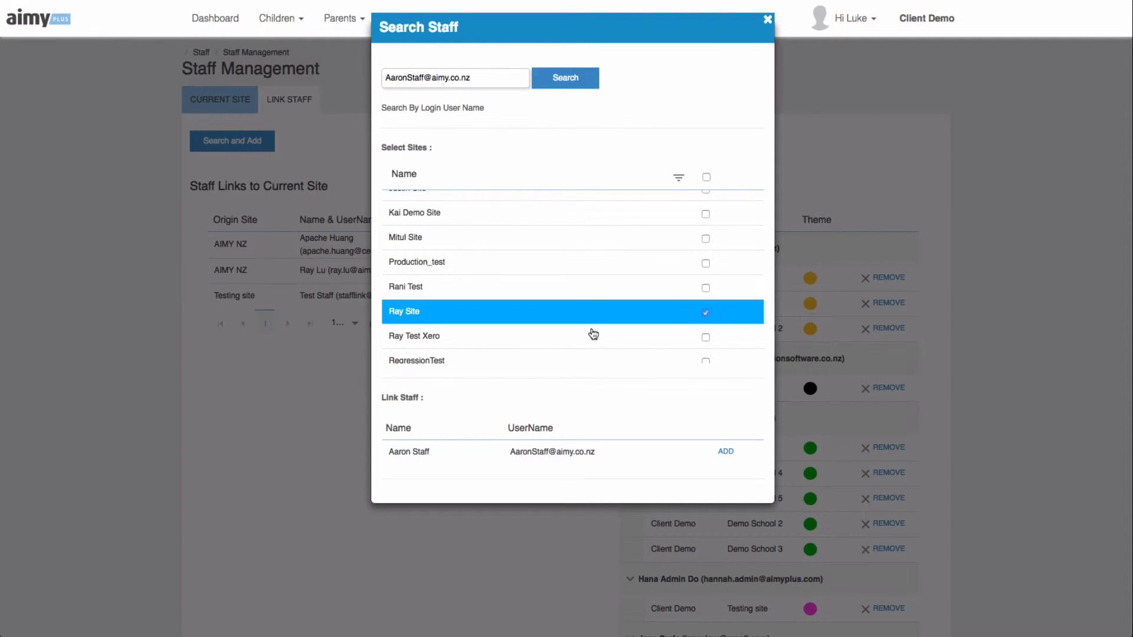
scroll(601, 298, "down", 2)
left_click(702, 283)
scroll(590, 286, "down", 1)
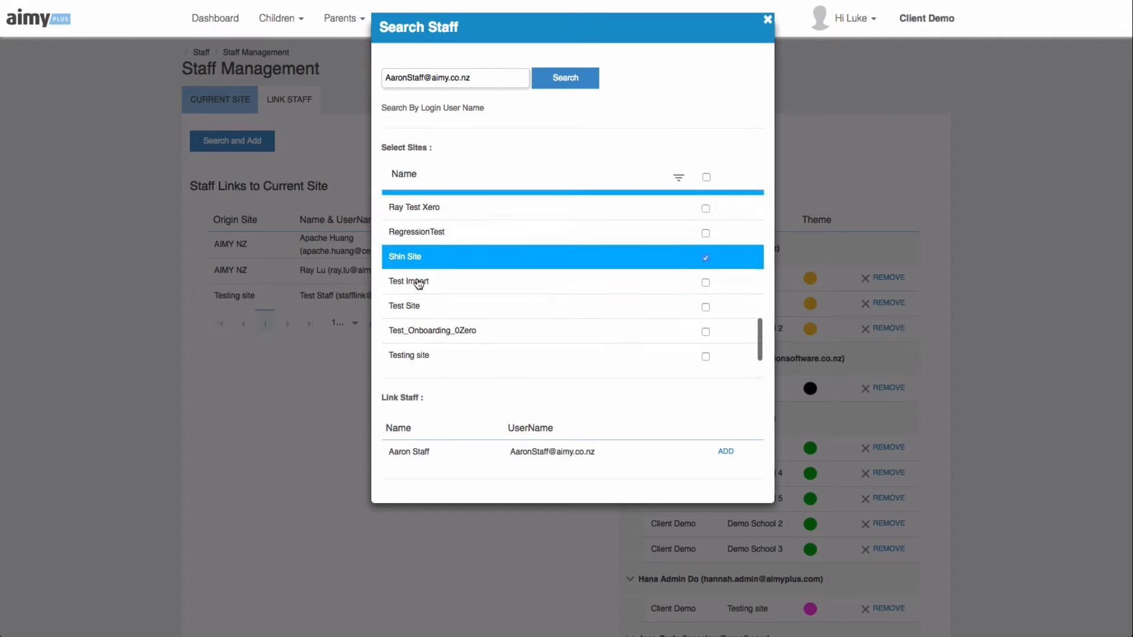
scroll(526, 363, "up", 1)
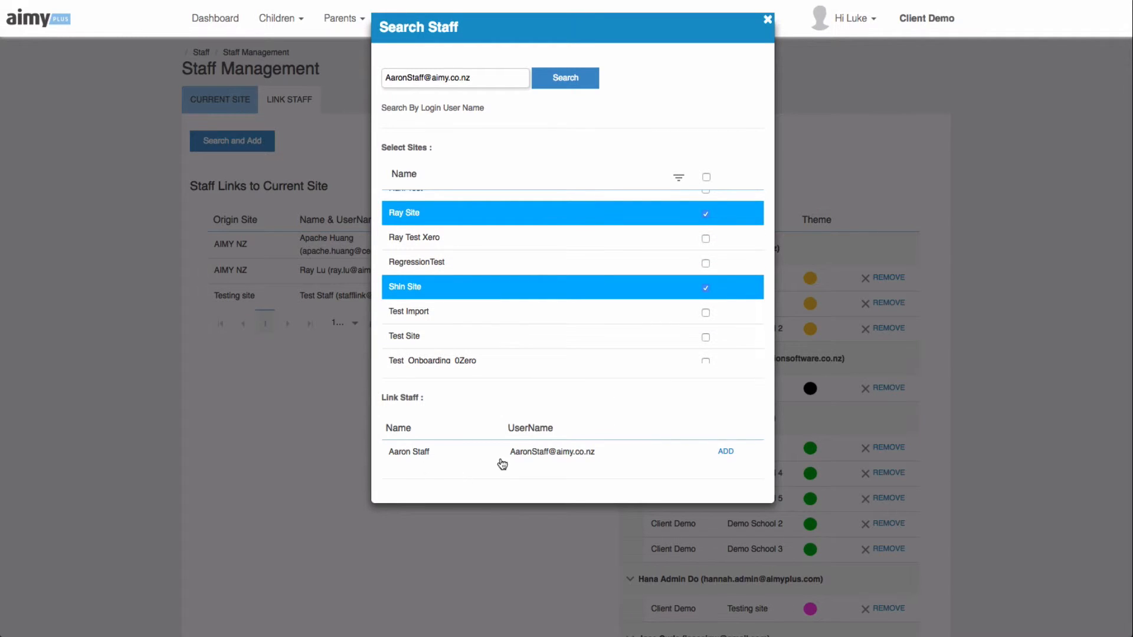
- Add the staff member's link to the selected sites, confirm it, and close the staff search
left_click(728, 459)
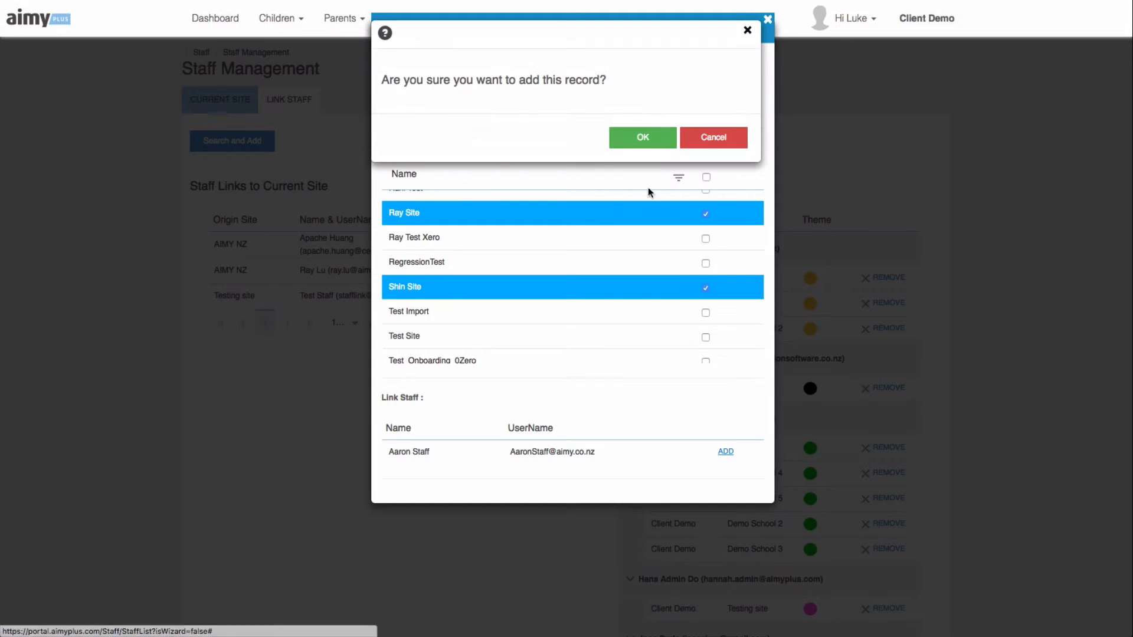
left_click(631, 134)
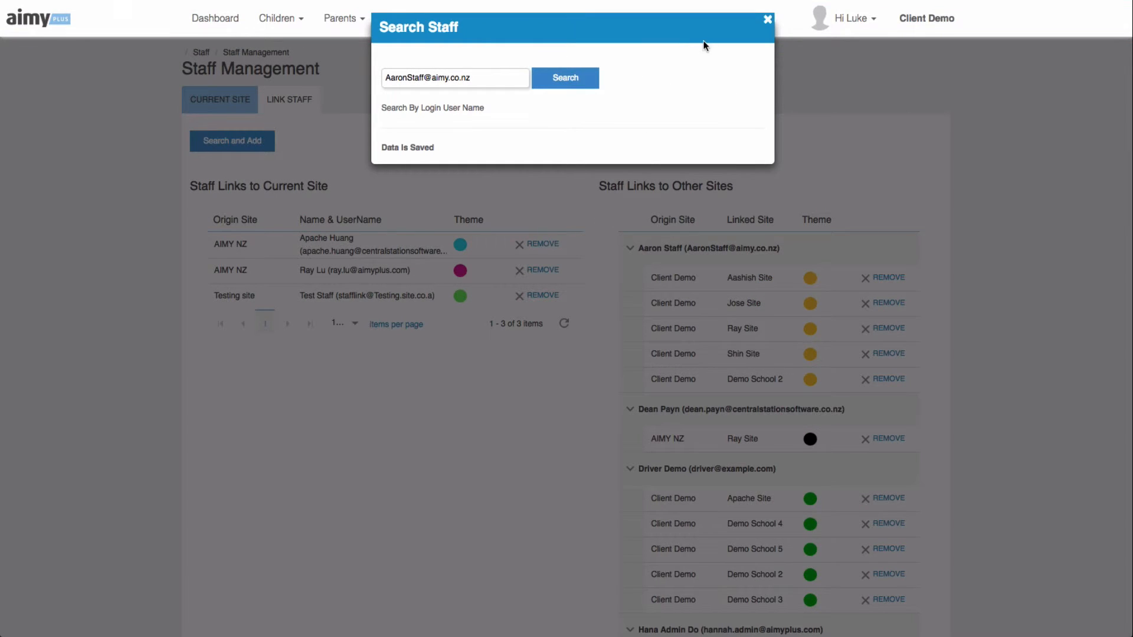
left_click(767, 19)
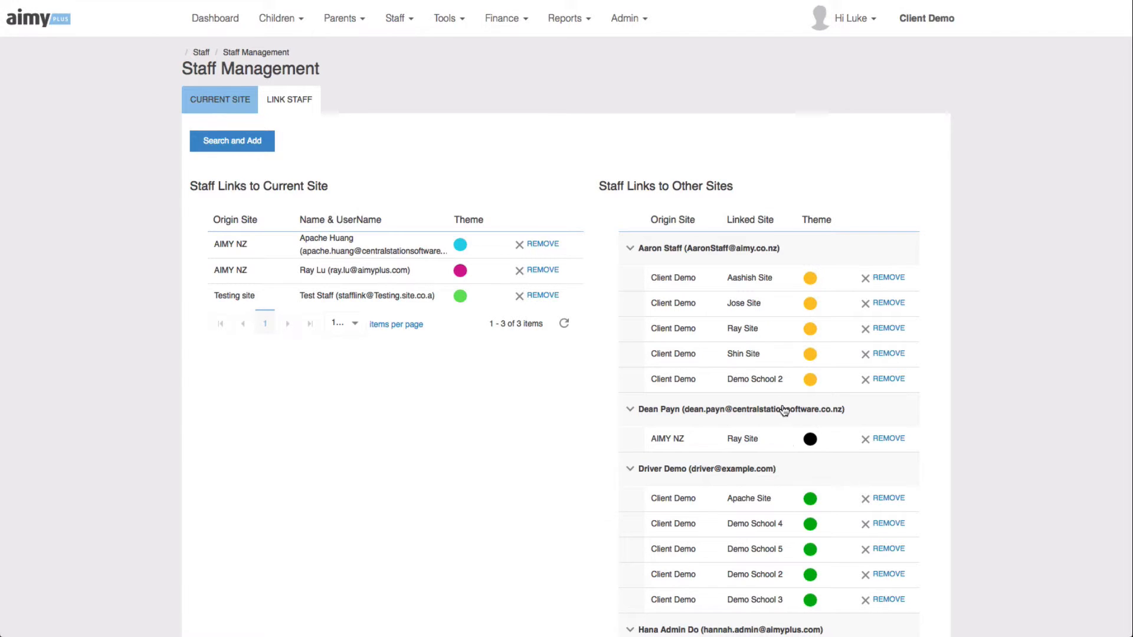
- Remove the link to Aashish Site from the first staff member under Staff Links to Other Sites
scroll(650, 345, "down", 1)
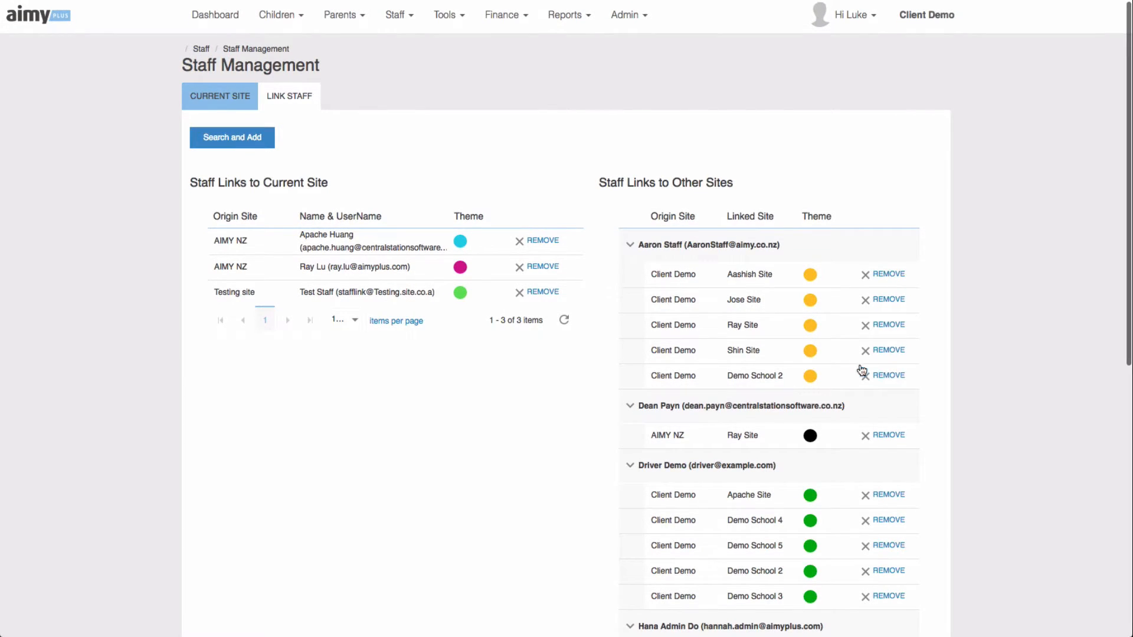
left_click(878, 285)
left_click(650, 137)
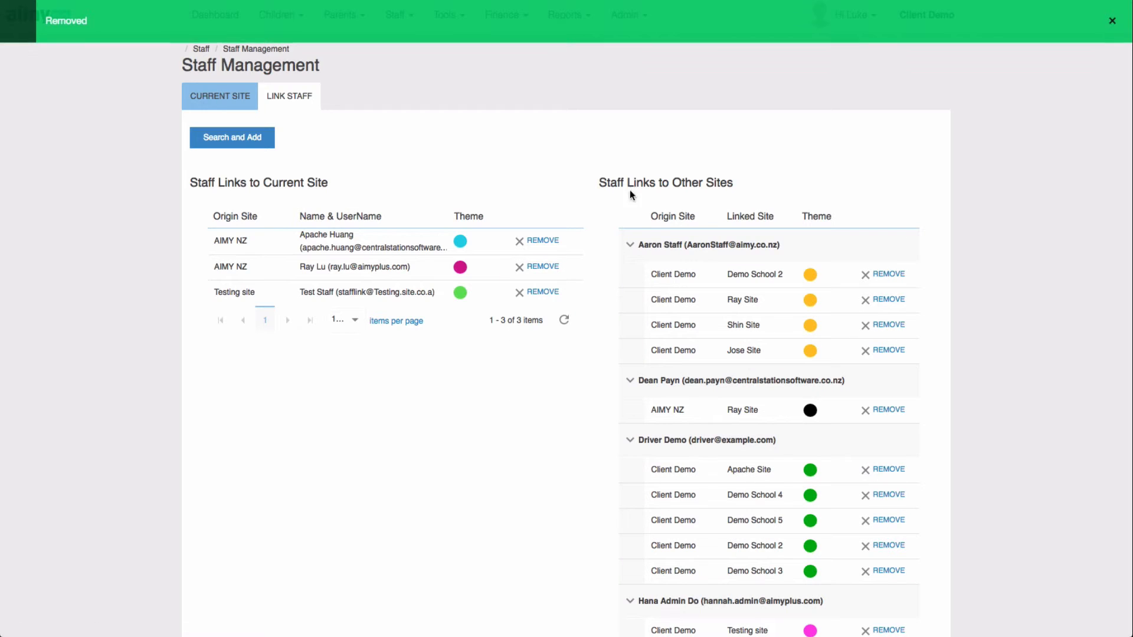
- Open the Organisations management page
left_click(631, 16)
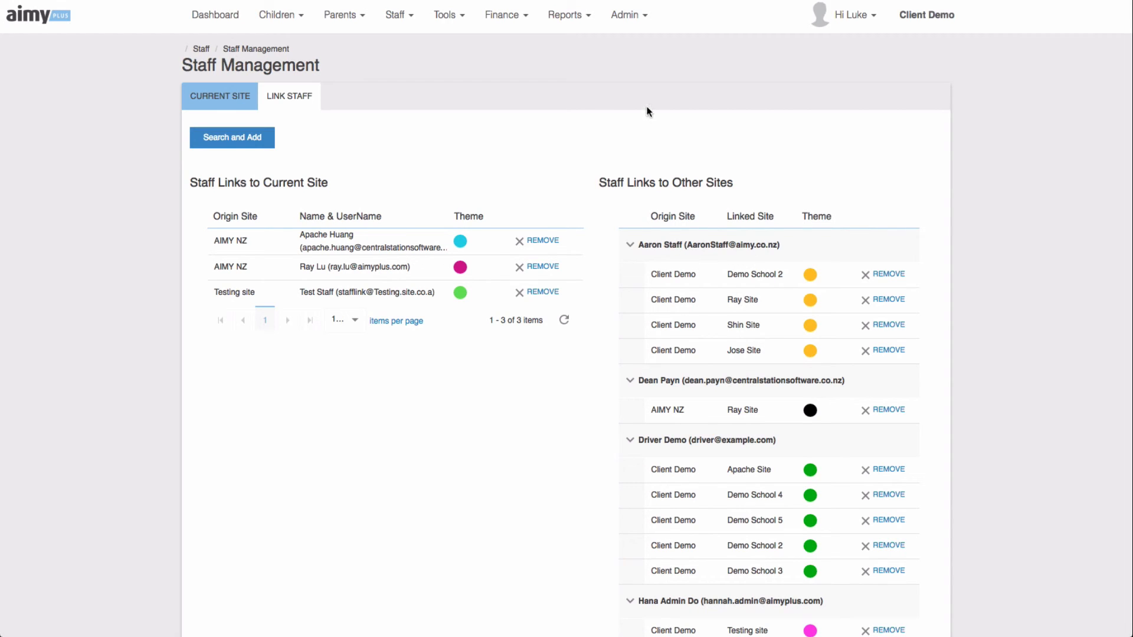
left_click(627, 15)
left_click(635, 64)
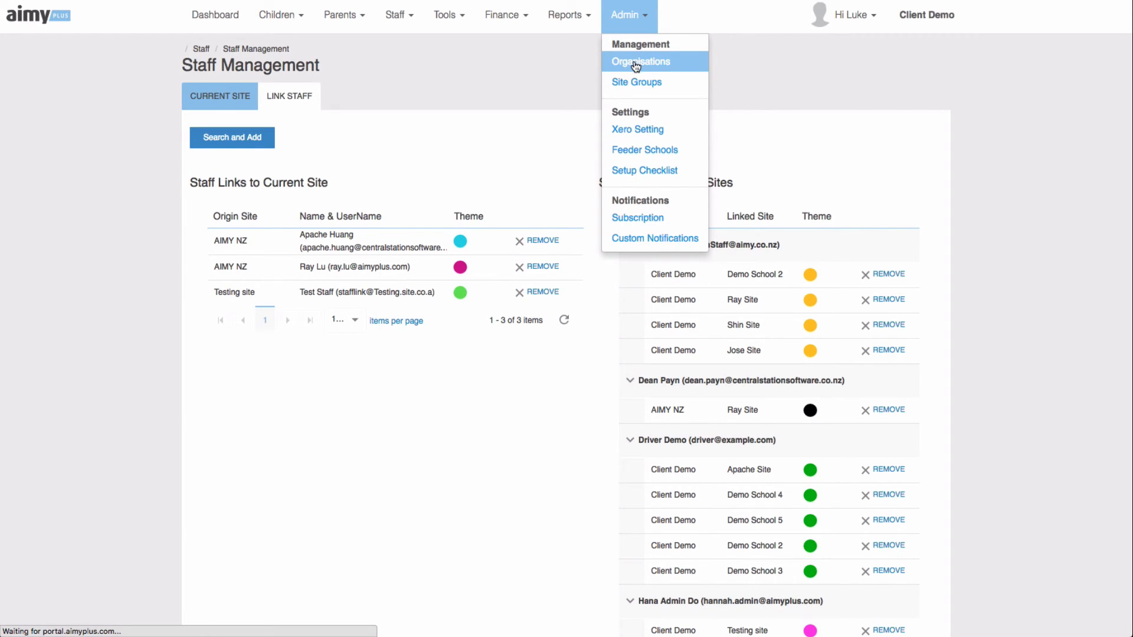